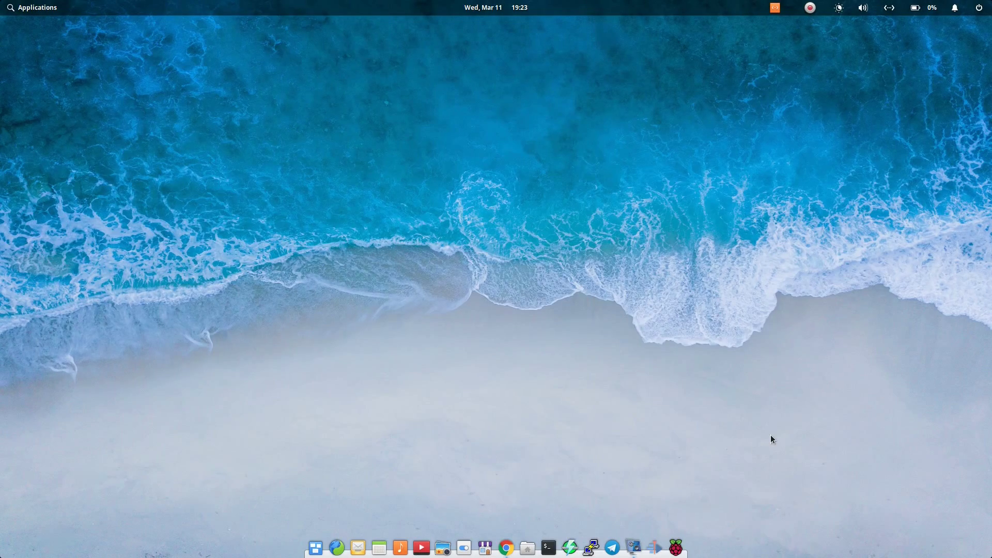
# Switch to Chrome and launch the Portainer web interface from openmediavault's OMV-Extras Docker settings
pyautogui.click(507, 547)
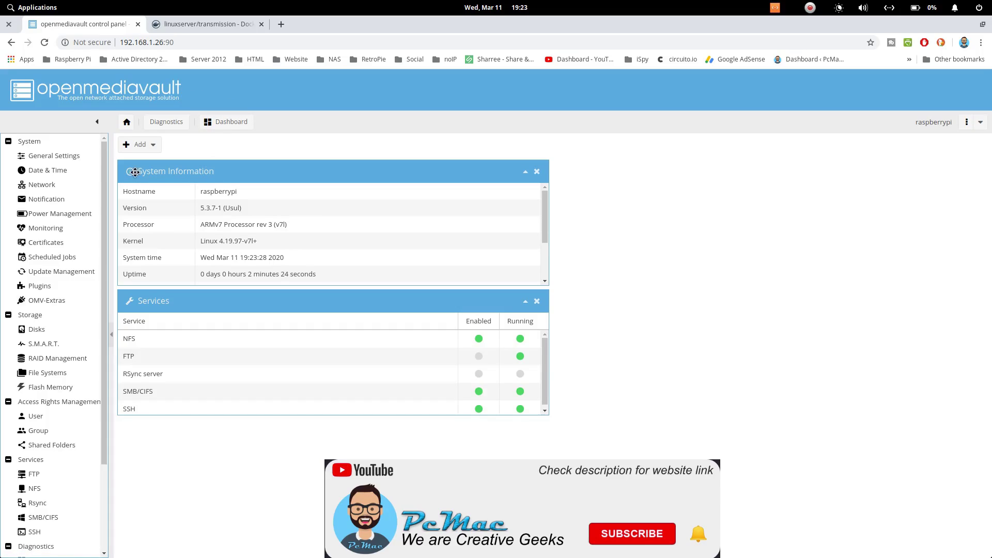
pyautogui.click(48, 305)
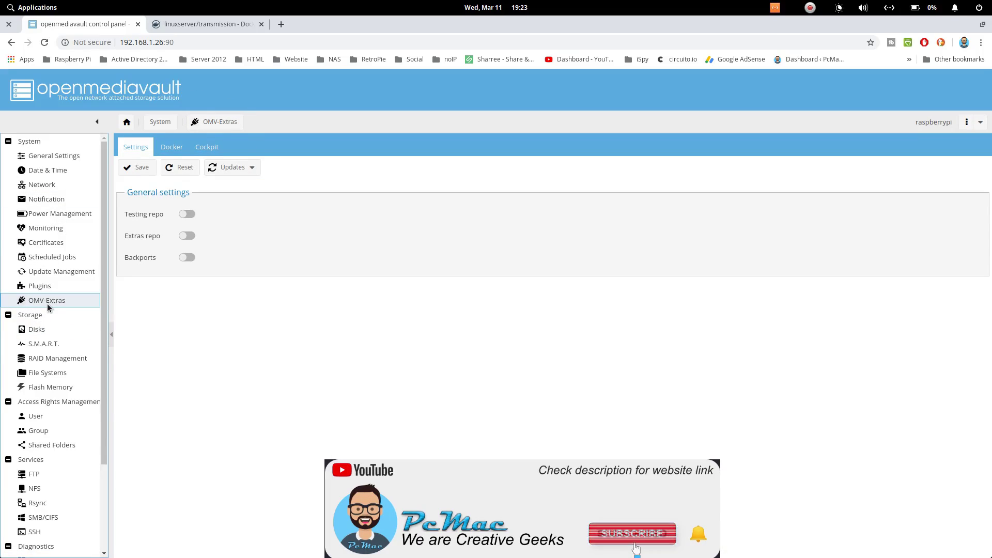
pyautogui.click(172, 149)
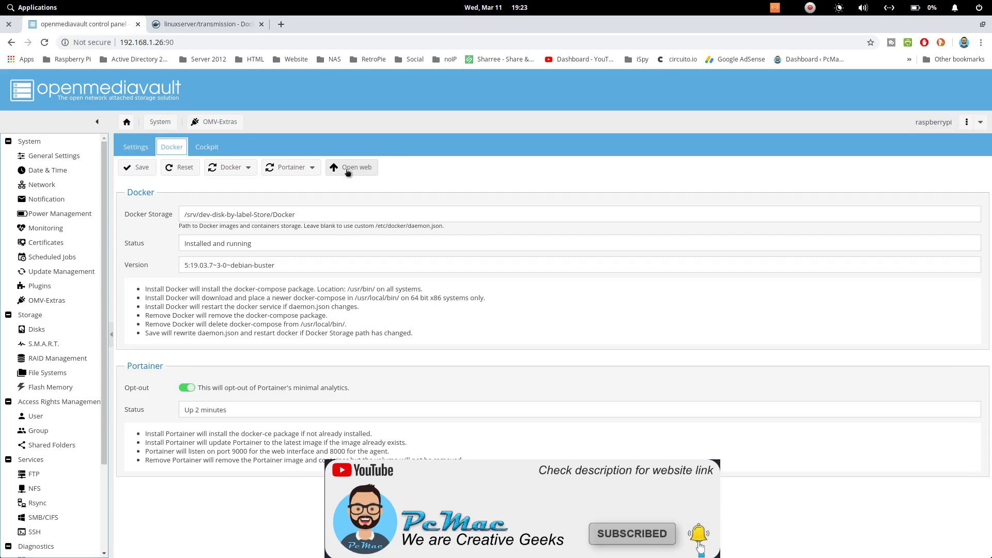
pyautogui.click(348, 168)
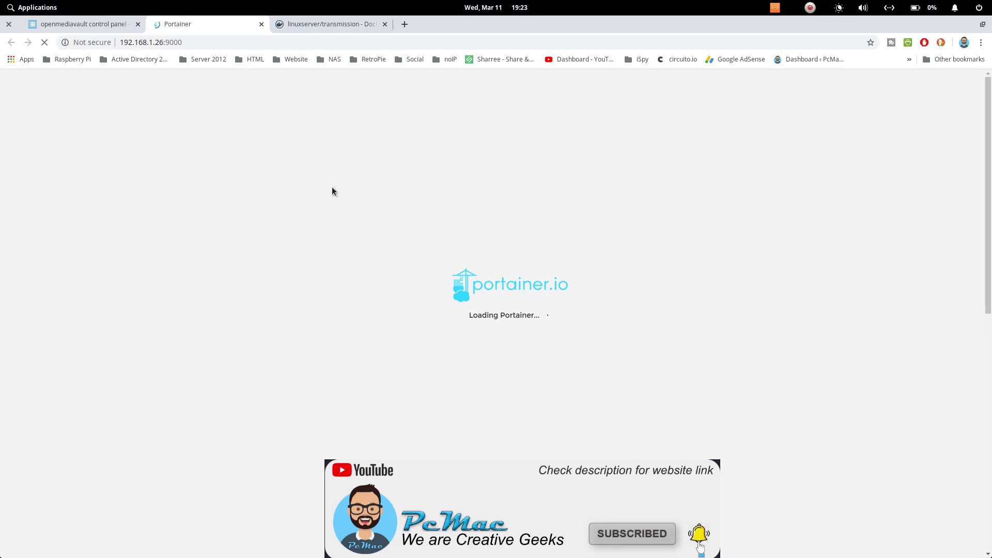
# Log in to Portainer as admin, filling in the username and account password from the saved credentials
pyautogui.click(411, 280)
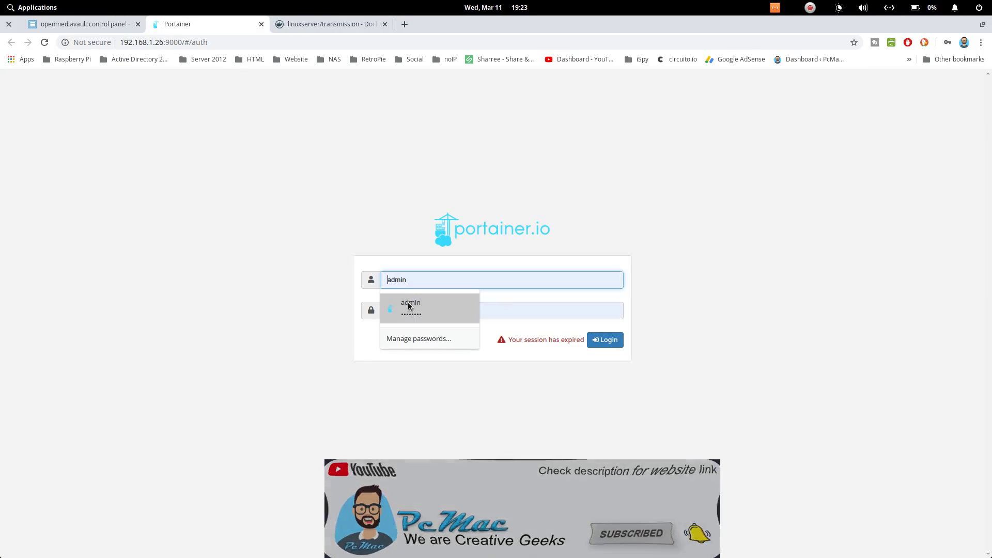
pyautogui.click(411, 302)
pyautogui.click(605, 340)
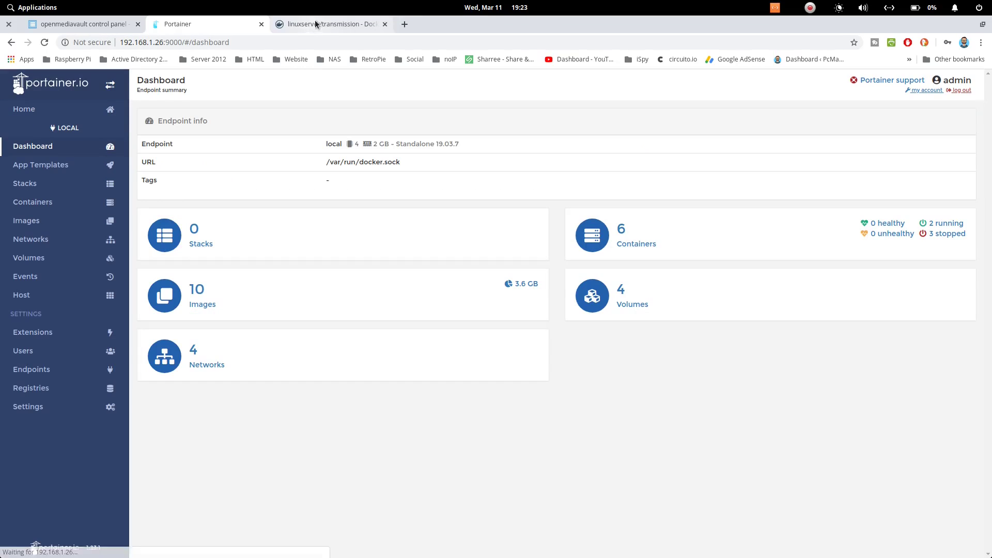
# Examine the supported architectures and the docker create snippet on the linuxserver/transmission Docker Hub page
pyautogui.click(315, 21)
pyautogui.scroll(2, 442, 258)
pyautogui.scroll(10, 443, 257)
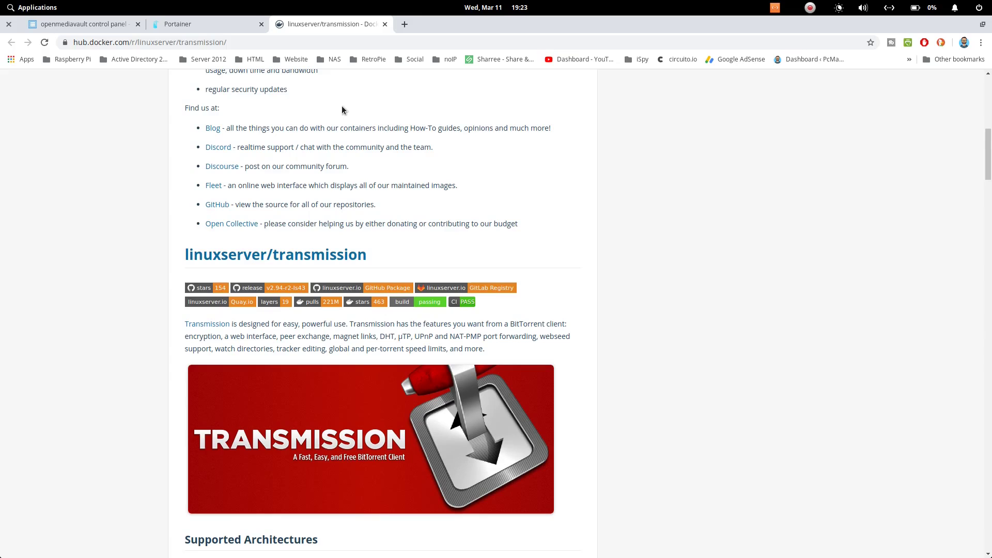
pyautogui.scroll(10, 340, 102)
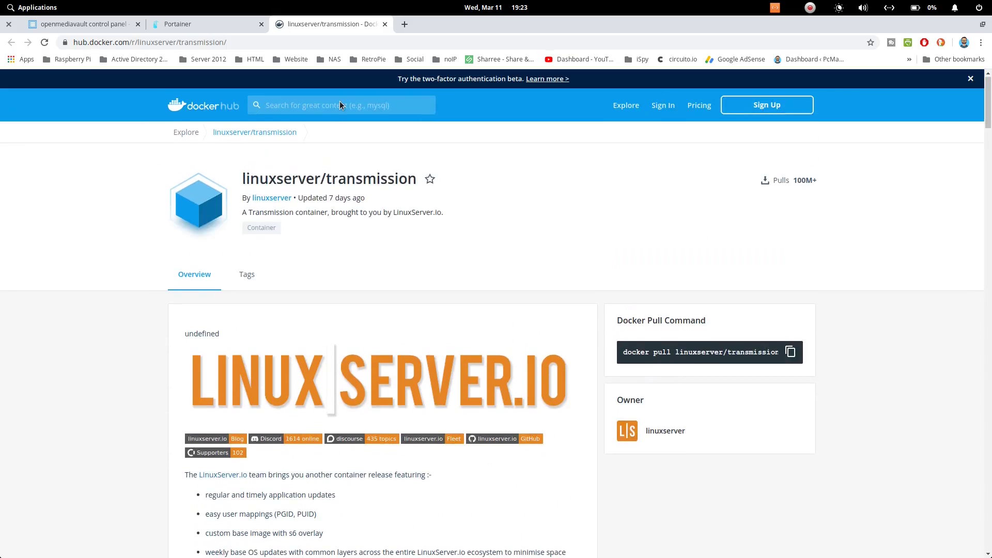
pyautogui.scroll(-18, 364, 218)
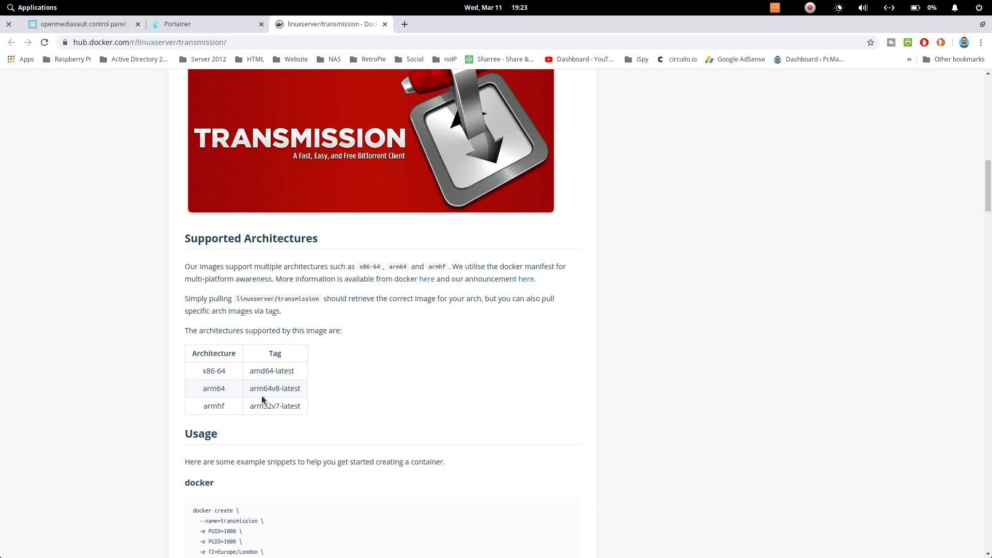
pyautogui.scroll(-3, 369, 381)
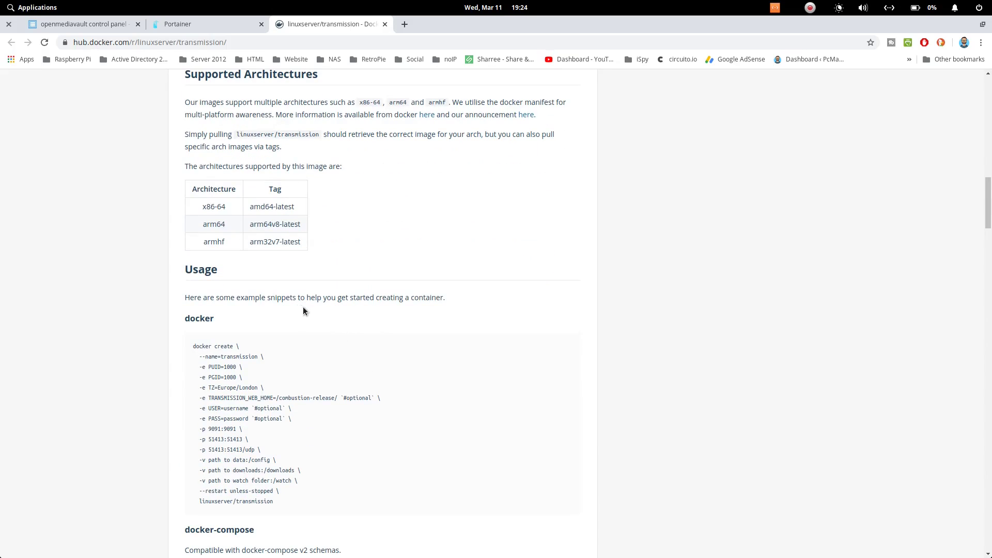
pyautogui.scroll(-2, 303, 309)
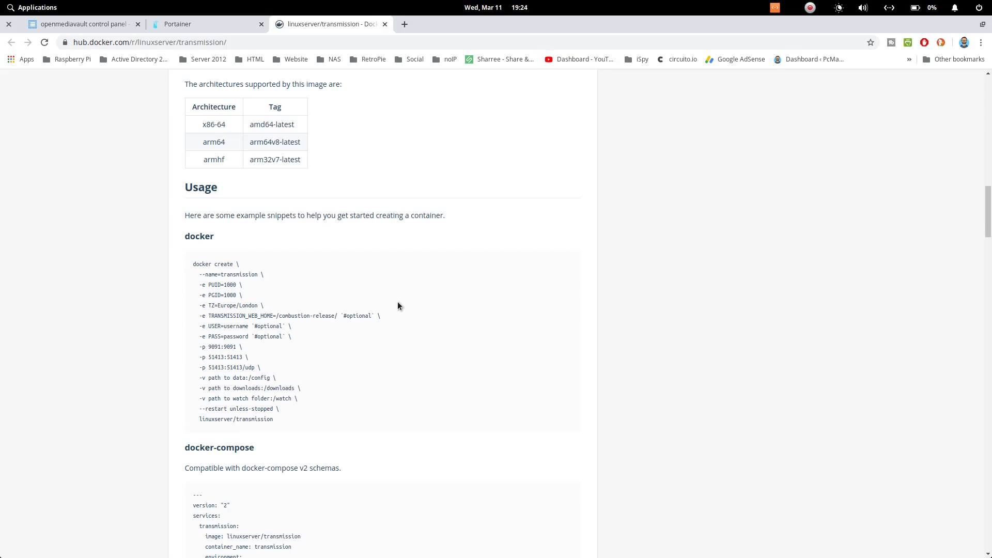
pyautogui.scroll(-2, 395, 305)
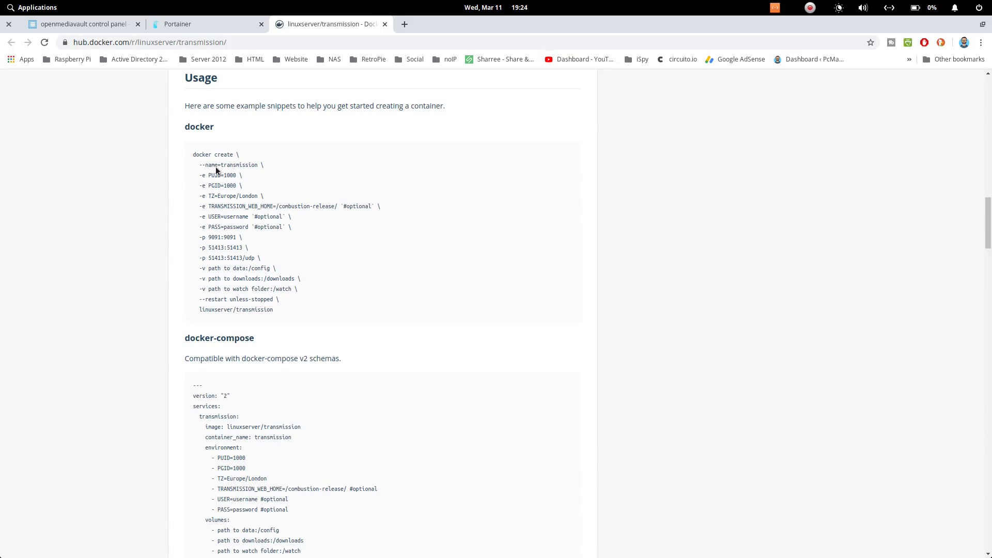
pyautogui.moveTo(186, 153); pyautogui.dragTo(341, 309)
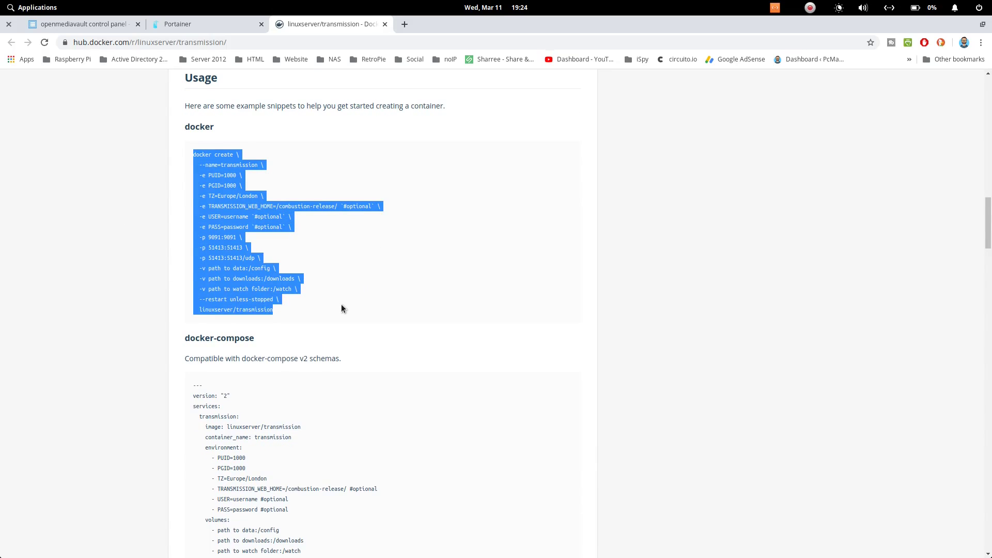
pyautogui.click(351, 274)
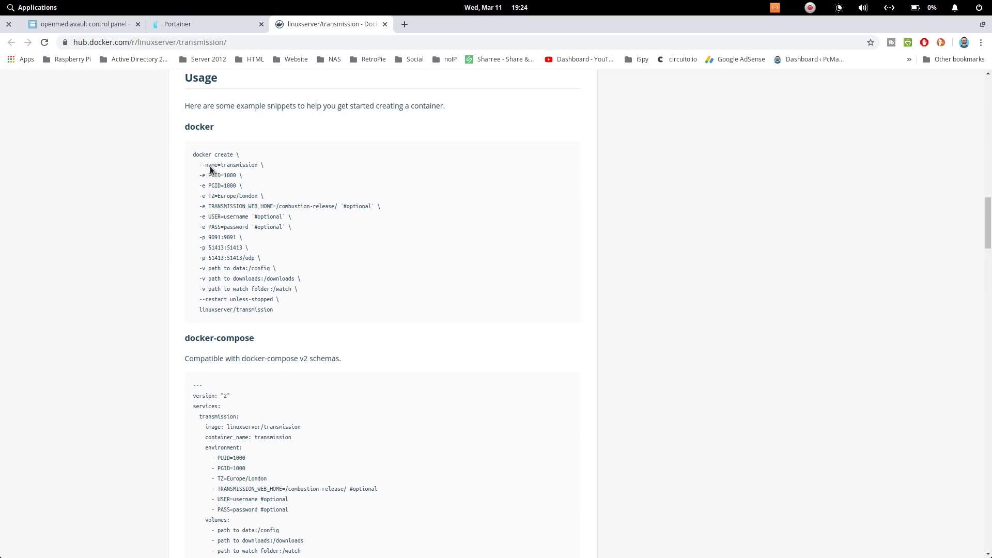
# Copy the container name from the docker create snippet and start a new Portainer container named transmission
pyautogui.doubleClick(234, 167)
pyautogui.rightClick(234, 167)
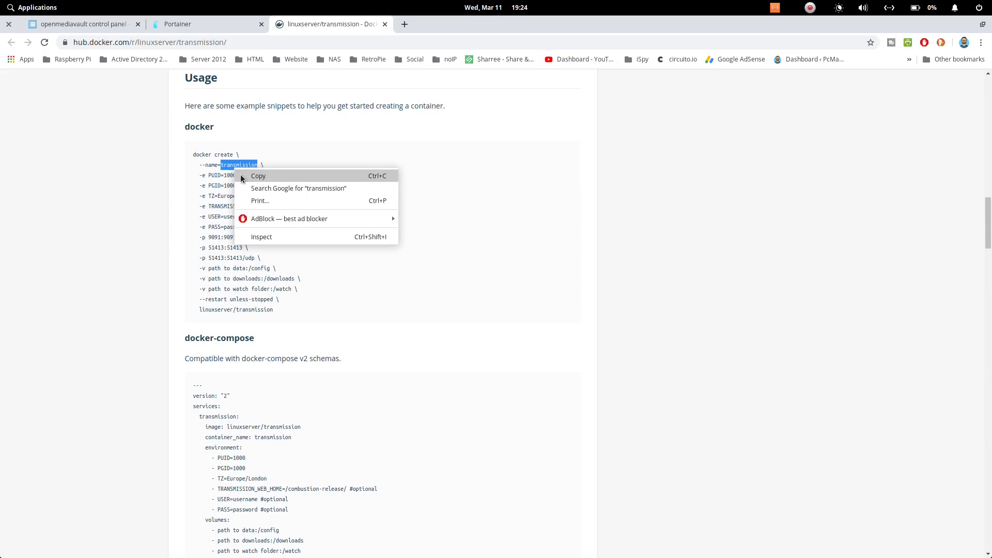
pyautogui.click(241, 175)
pyautogui.click(195, 28)
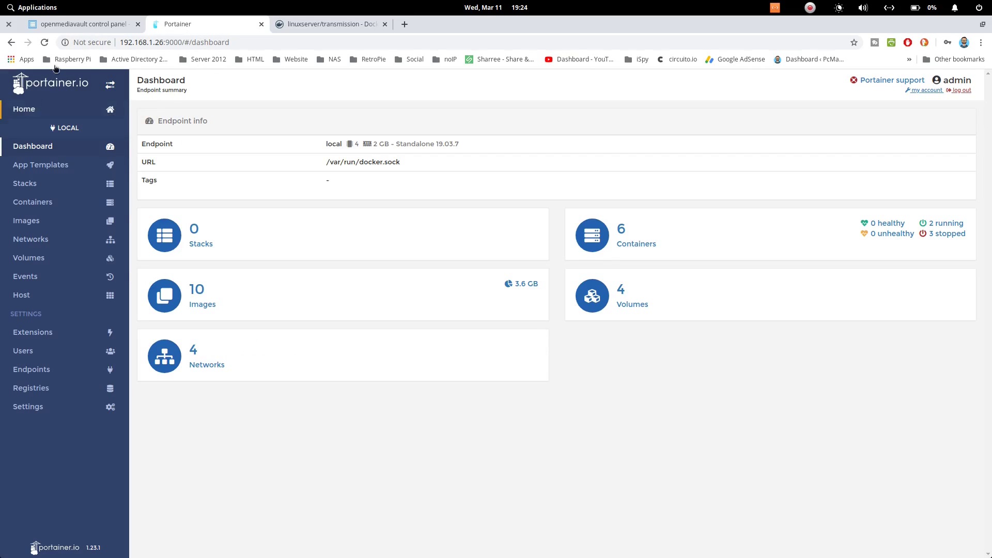
pyautogui.click(39, 205)
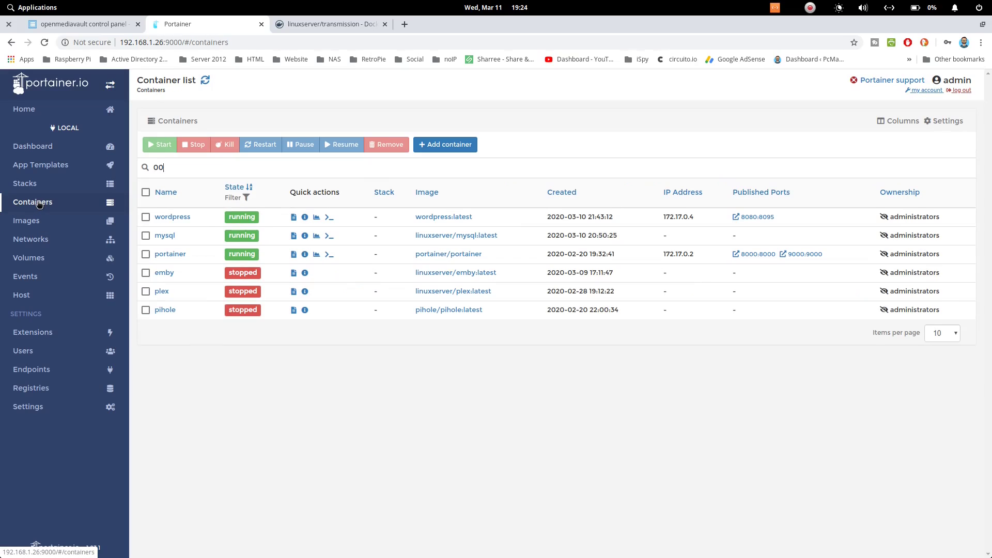
pyautogui.click(442, 147)
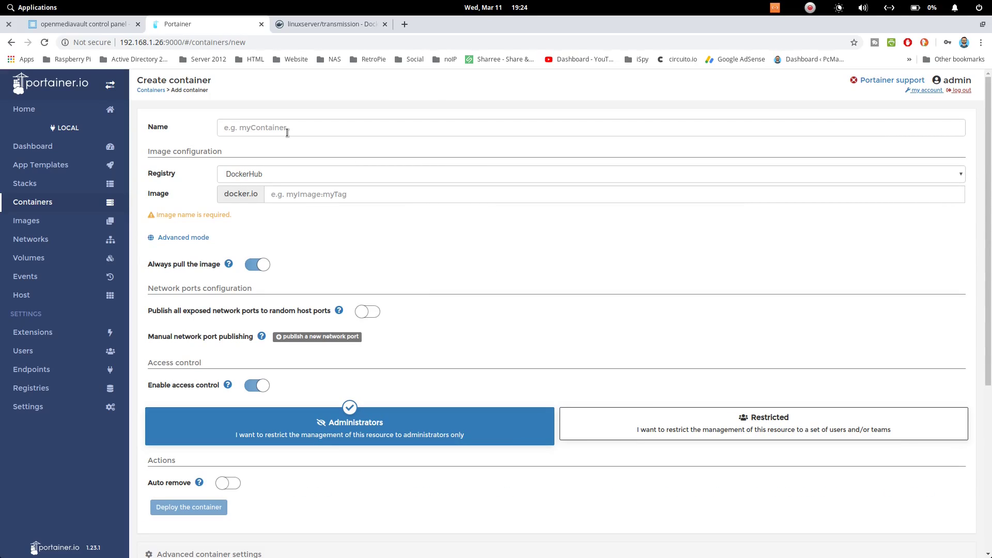
pyautogui.rightClick(287, 132)
pyautogui.click(343, 195)
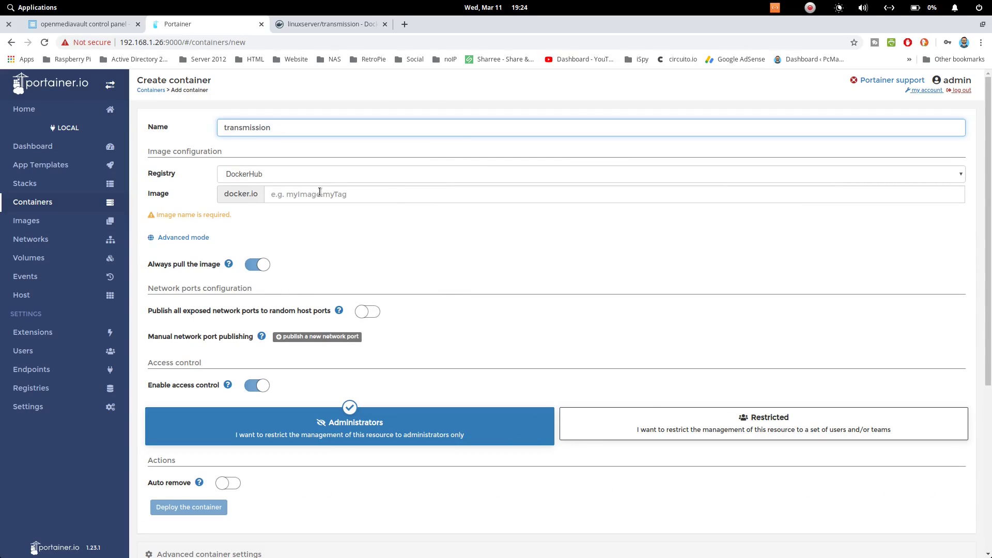
# Copy the image name linuxserver/transmission from the heading on its Docker Hub page
pyautogui.click(320, 192)
pyautogui.rightClick(319, 193)
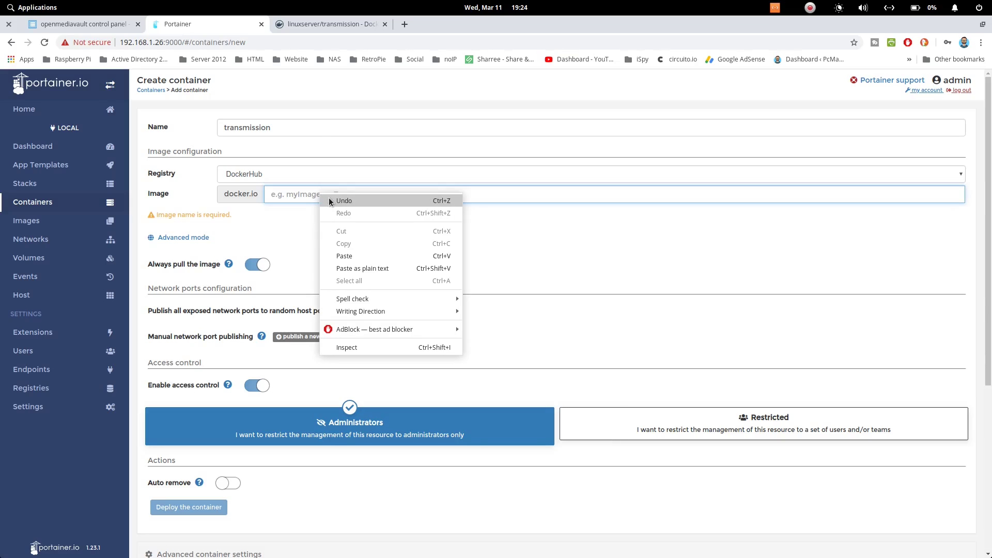
pyautogui.click(345, 24)
pyautogui.scroll(10, 440, 268)
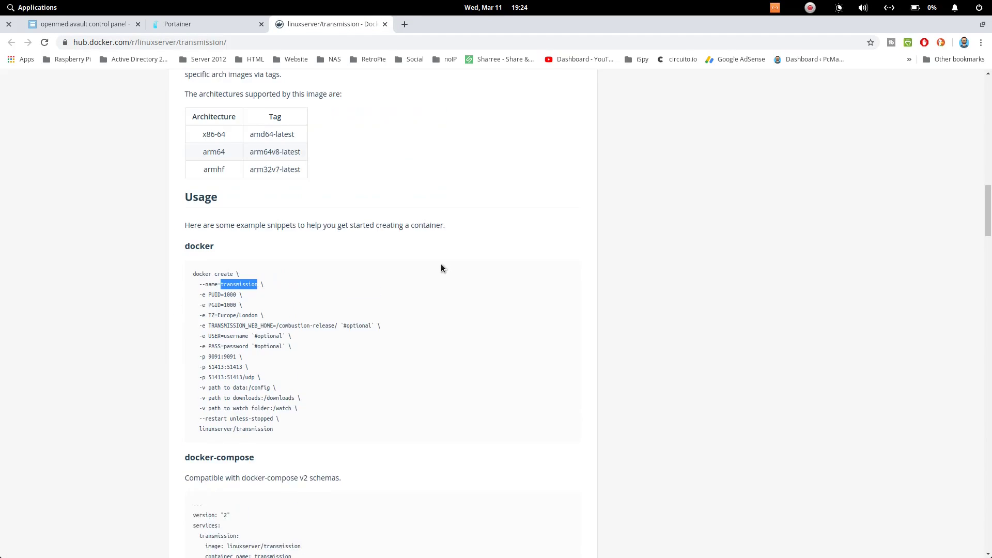
pyautogui.scroll(4, 439, 245)
pyautogui.scroll(-2, 413, 310)
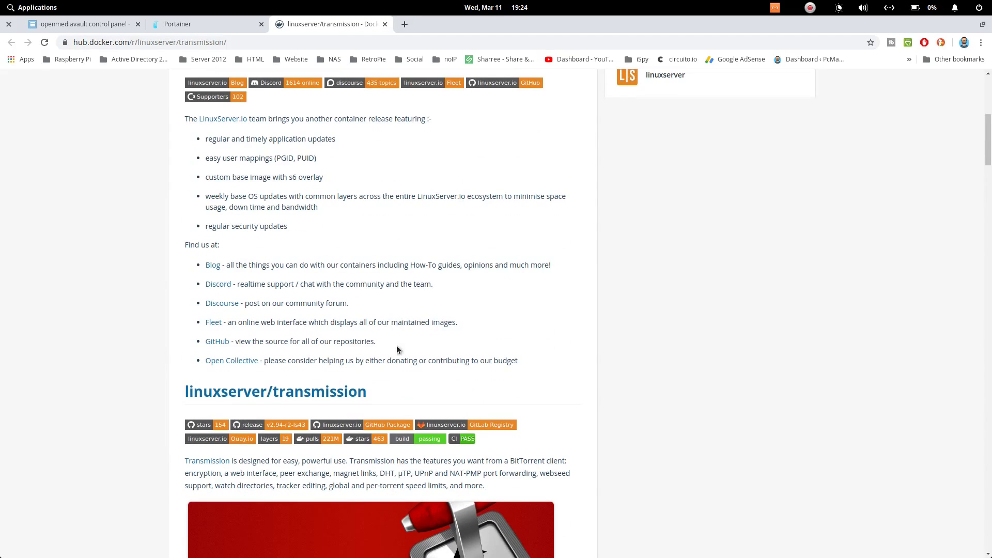
pyautogui.moveTo(377, 393); pyautogui.dragTo(190, 394)
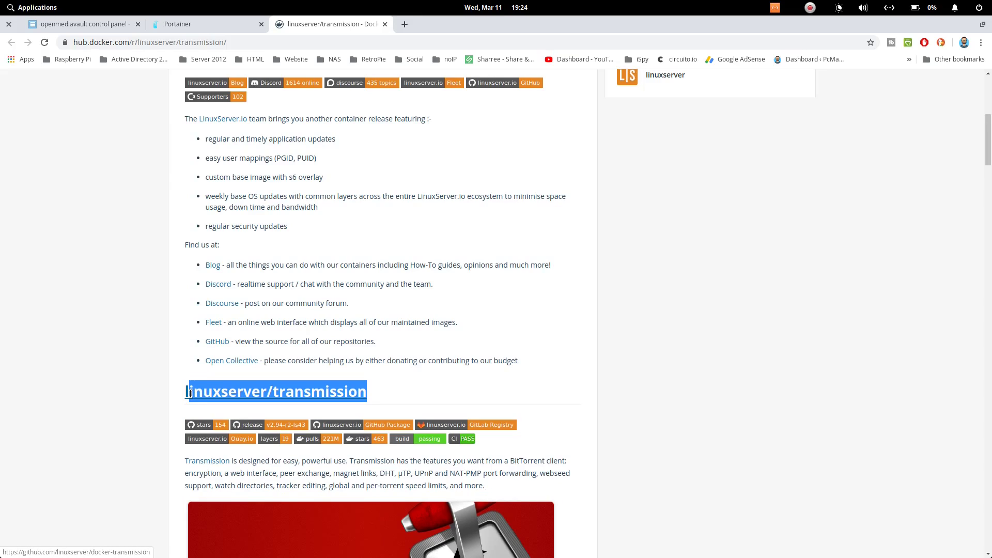
pyautogui.rightClick(188, 393)
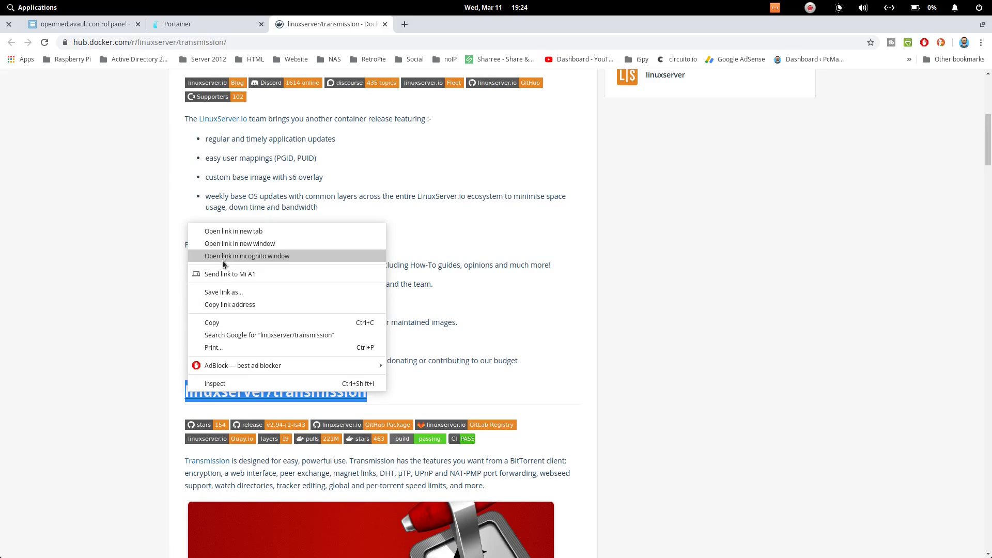
pyautogui.click(227, 325)
# Set the new Portainer container's image to linuxserver/transmission
pyautogui.scroll(7, 678, 386)
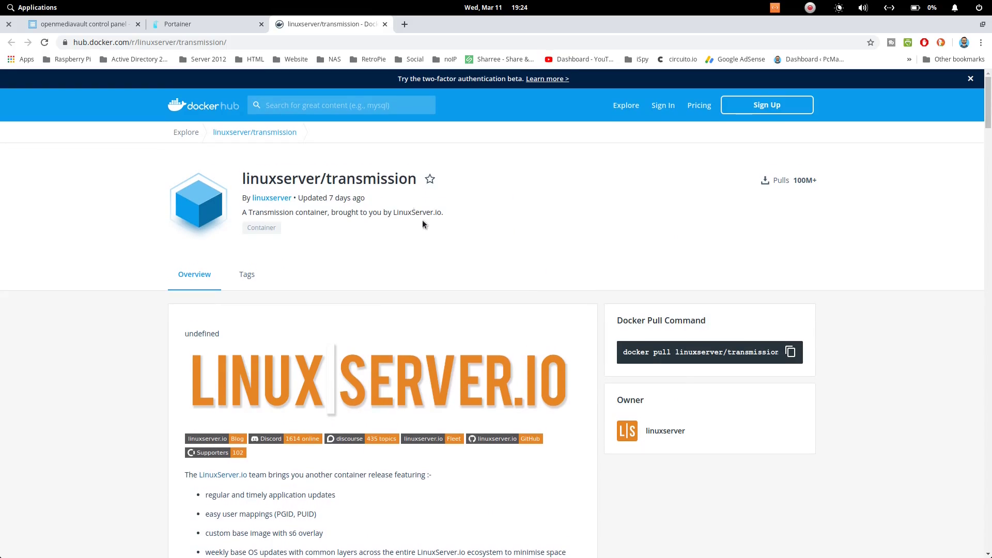
pyautogui.scroll(-16, 437, 243)
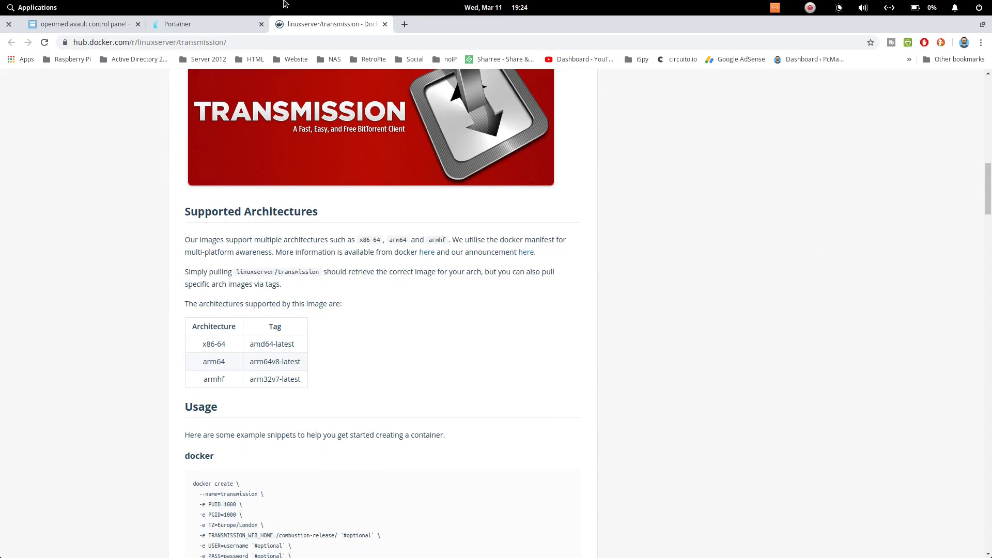
pyautogui.click(224, 24)
pyautogui.rightClick(350, 200)
pyautogui.click(382, 262)
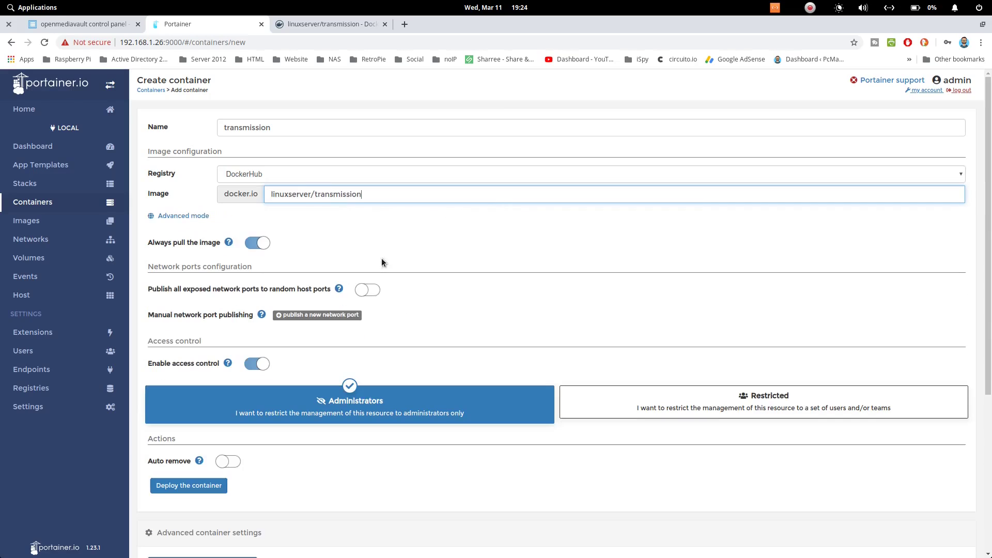
# Show the new container's volume mapping settings and check the volume paths in the Docker Hub docker create snippet
pyautogui.scroll(-5, 391, 302)
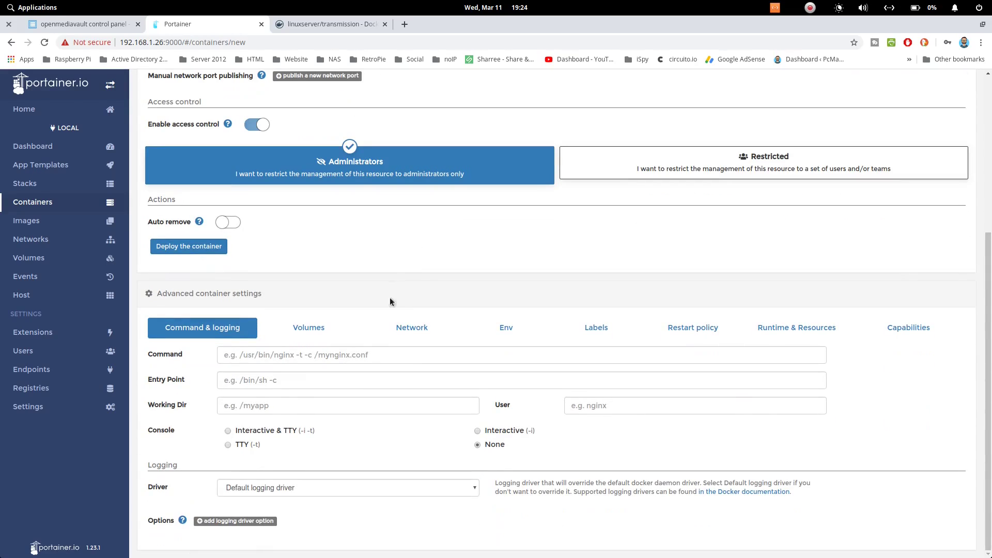
pyautogui.click(309, 330)
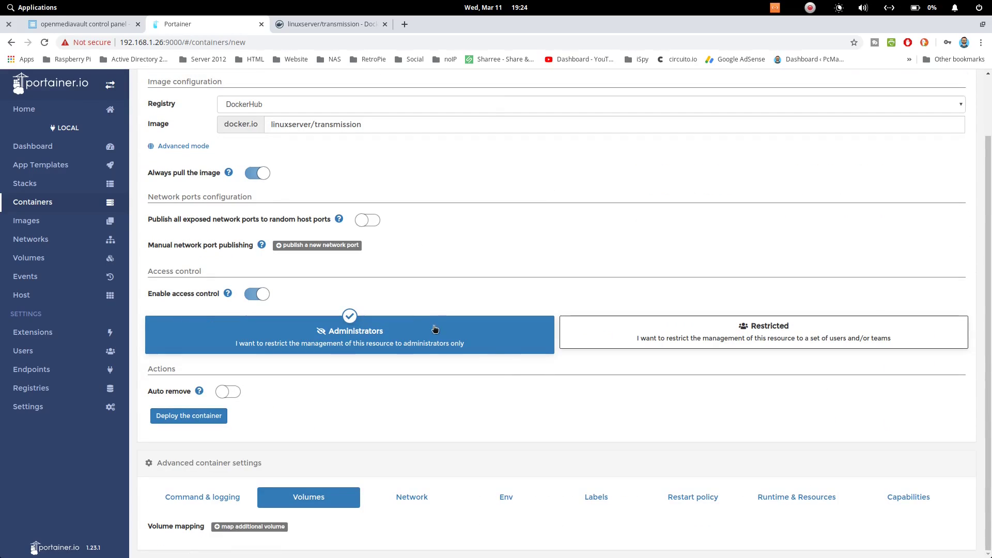
pyautogui.click(330, 27)
pyautogui.scroll(-5, 443, 296)
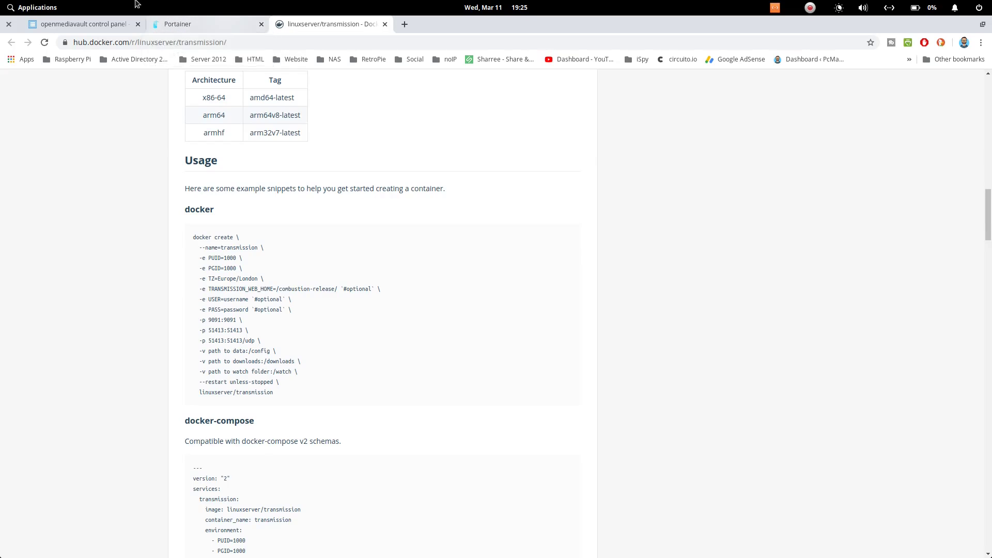
# Switch to the Files app and open the Containers network share on raspberrypi.local
pyautogui.click(27, 7)
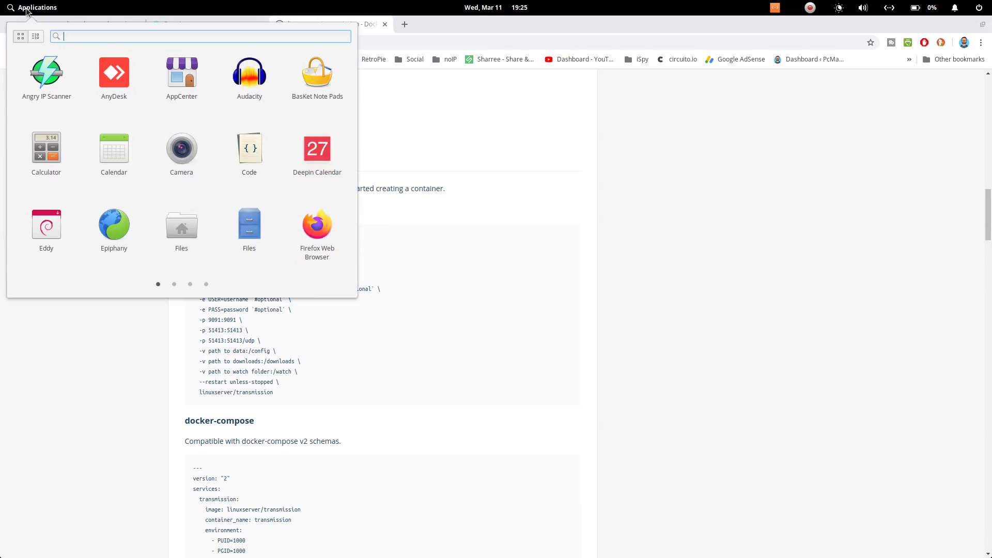
pyautogui.click(240, 229)
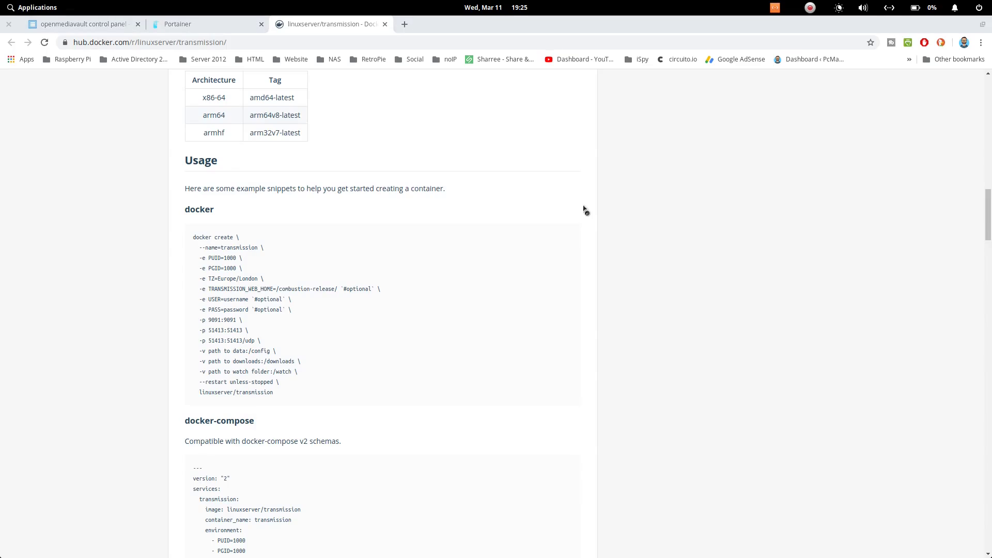
pyautogui.click(299, 280)
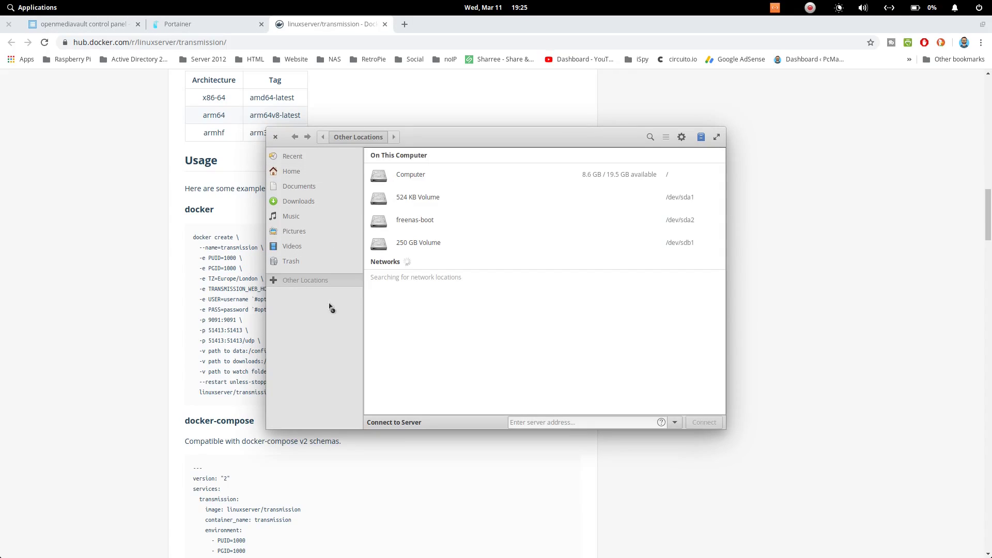
pyautogui.click(438, 286)
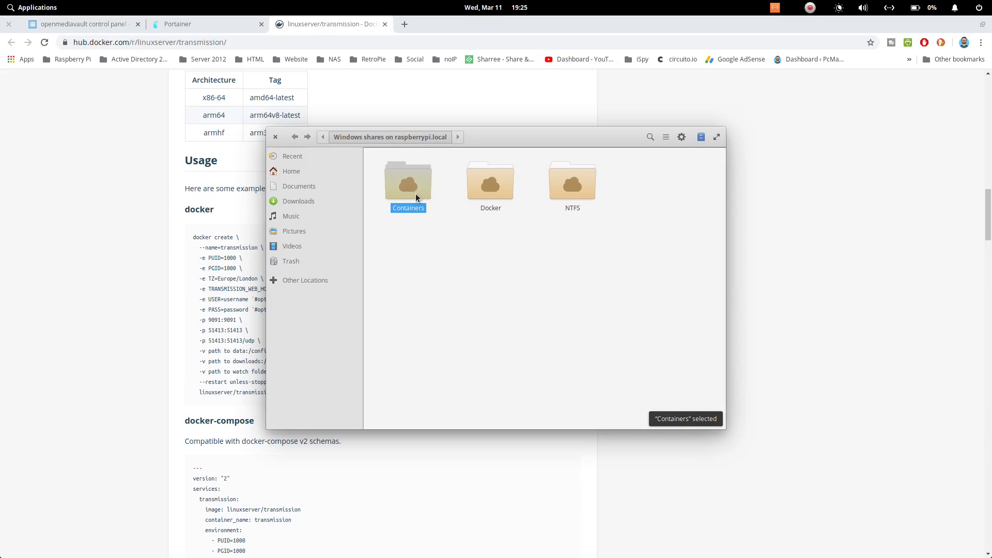
pyautogui.doubleClick(418, 192)
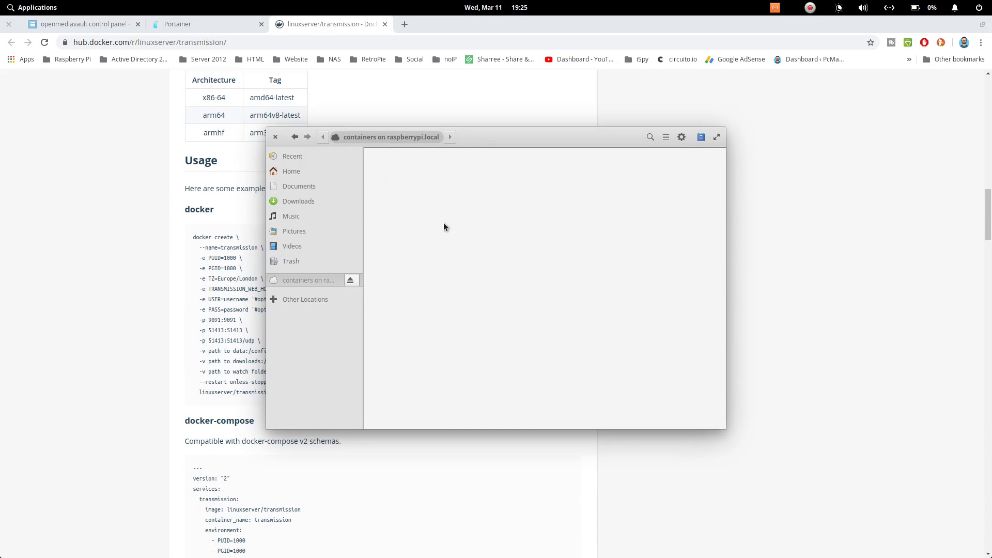
# Create a folder named Transmission in the containers share
pyautogui.rightClick(457, 338)
pyautogui.click(498, 352)
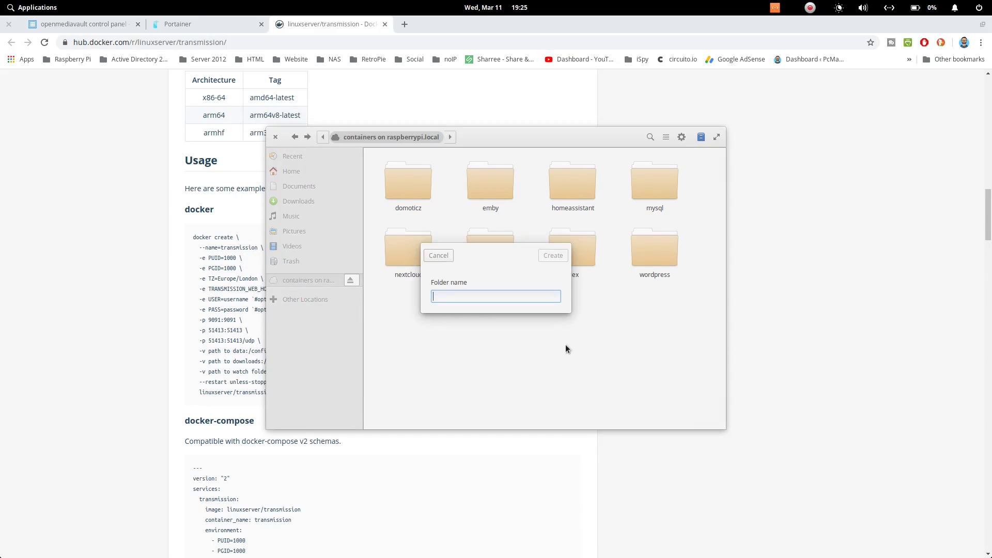
pyautogui.write('Transmissio')
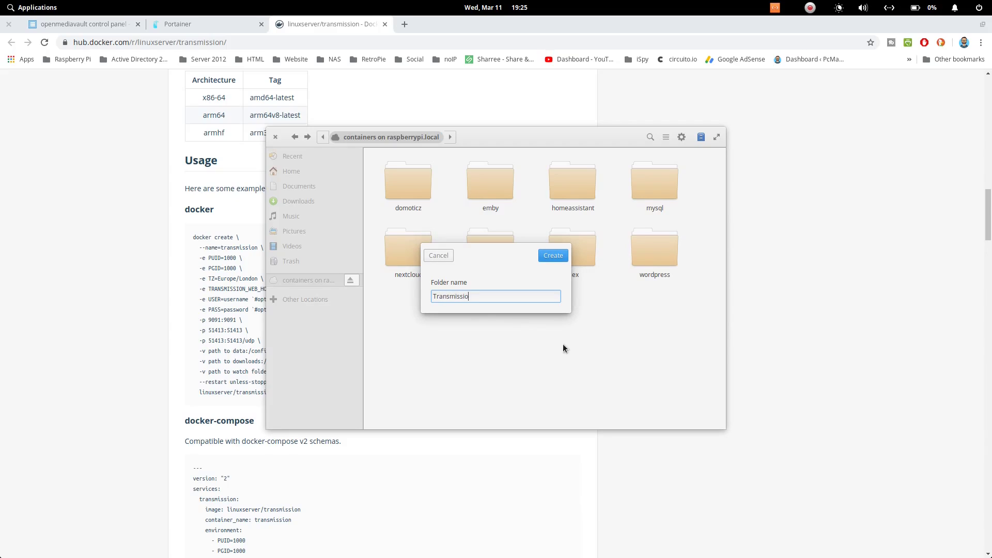
pyautogui.write('n')
pyautogui.press('Return')
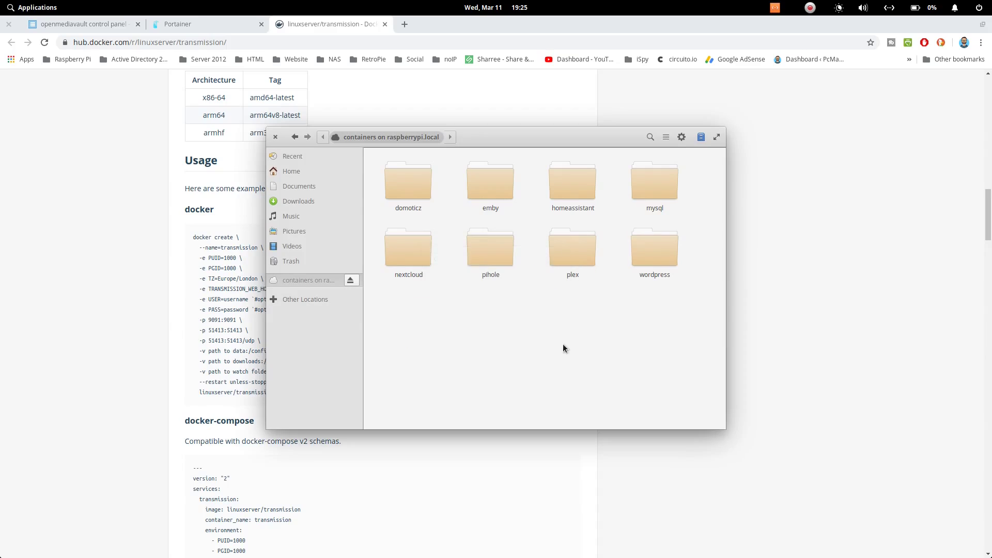
pyautogui.click(605, 265)
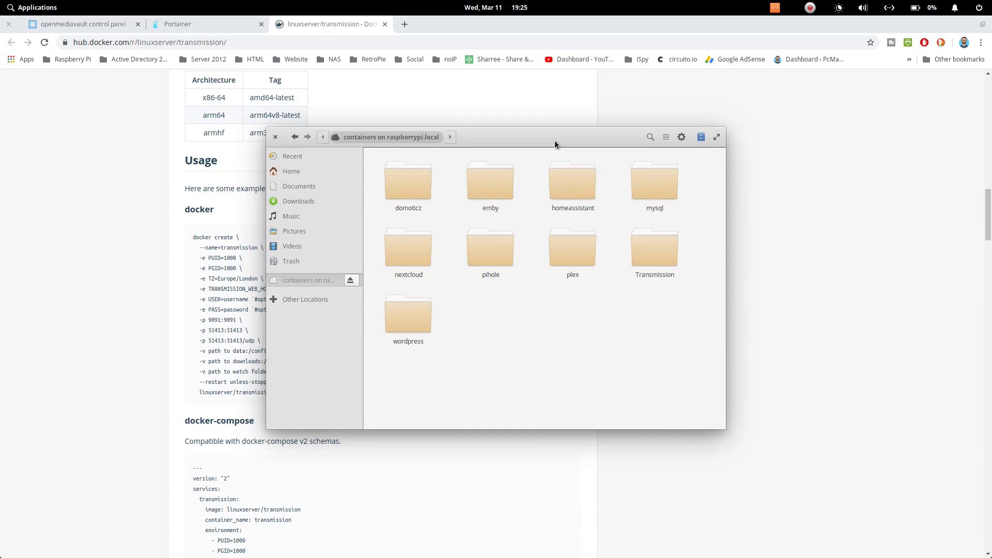
# Create a config subfolder inside the Transmission folder, copying its name from the Docker Hub docker create snippet
pyautogui.moveTo(554, 141); pyautogui.dragTo(740, 143)
pyautogui.doubleClick(837, 258)
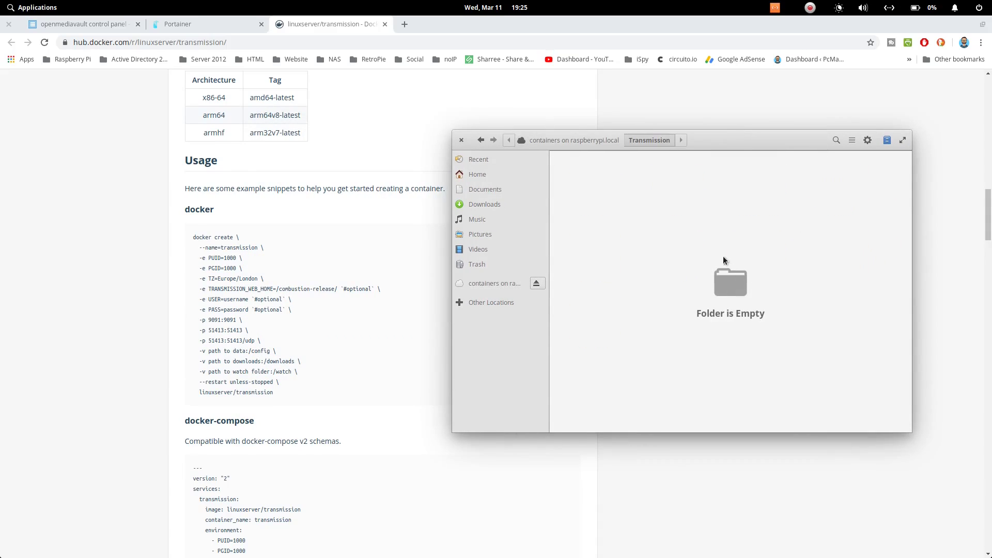
pyautogui.rightClick(647, 228)
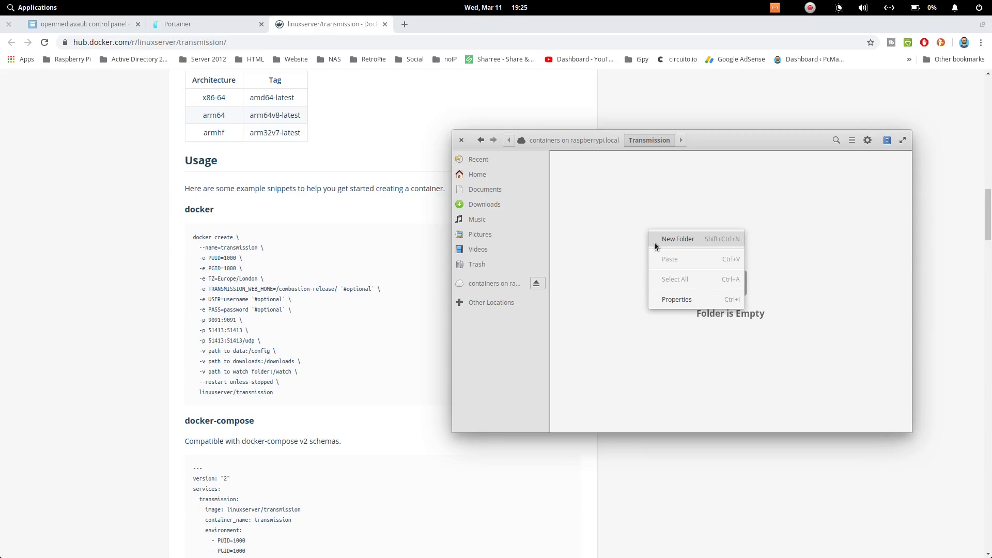
pyautogui.click(656, 242)
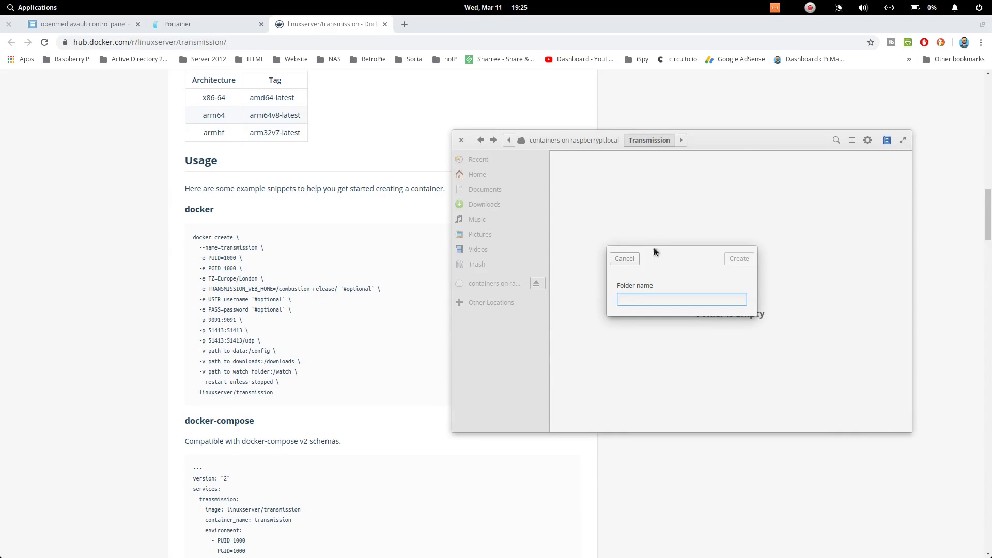
pyautogui.doubleClick(261, 352)
pyautogui.rightClick(264, 351)
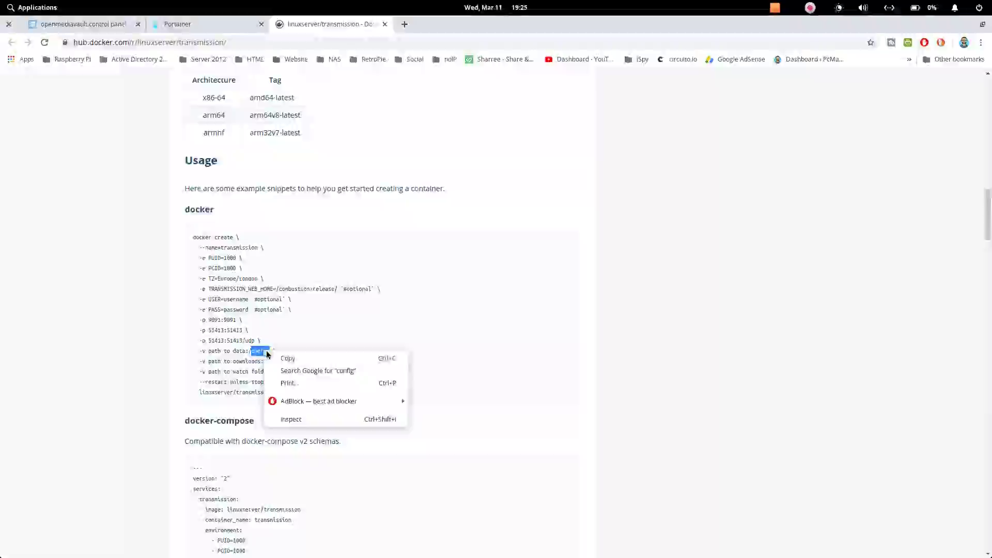
pyautogui.click(289, 357)
pyautogui.hotkey('alt', 'Tab')
pyautogui.rightClick(683, 301)
pyautogui.click(702, 342)
pyautogui.press('Return')
# Add two more subfolders named downloads and watch beside the config folder
pyautogui.rightClick(652, 279)
pyautogui.click(668, 284)
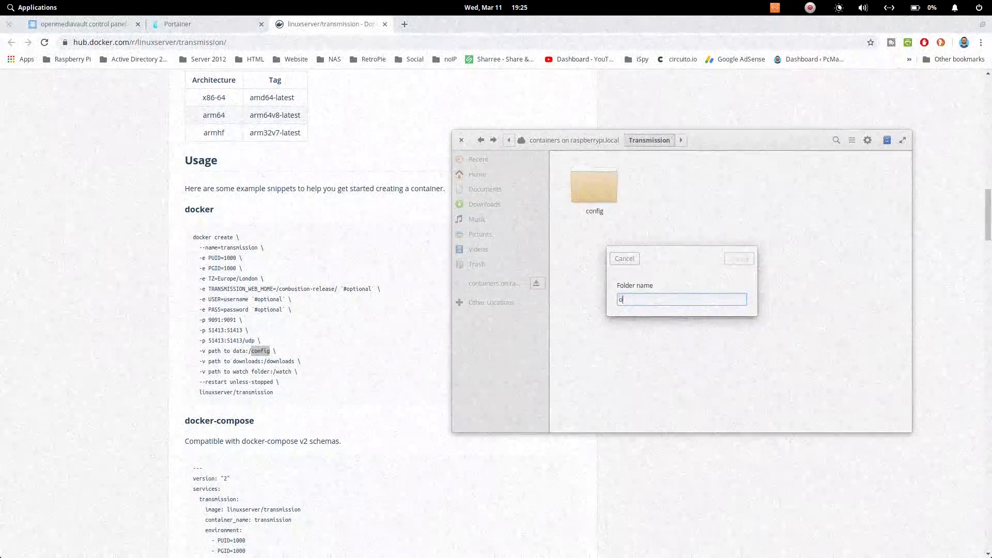
pyautogui.write('downloads')
pyautogui.press('Return')
pyautogui.rightClick(733, 254)
pyautogui.click(751, 260)
pyautogui.write('watch')
pyautogui.press('Return')
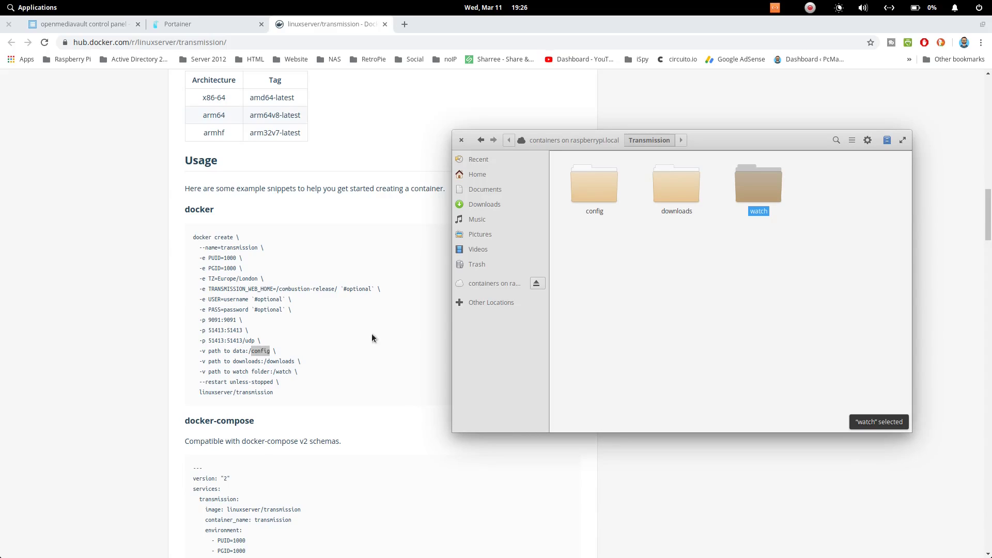
# Switch back to Portainer and add three empty manual port publishing entries to the new container
pyautogui.click(197, 25)
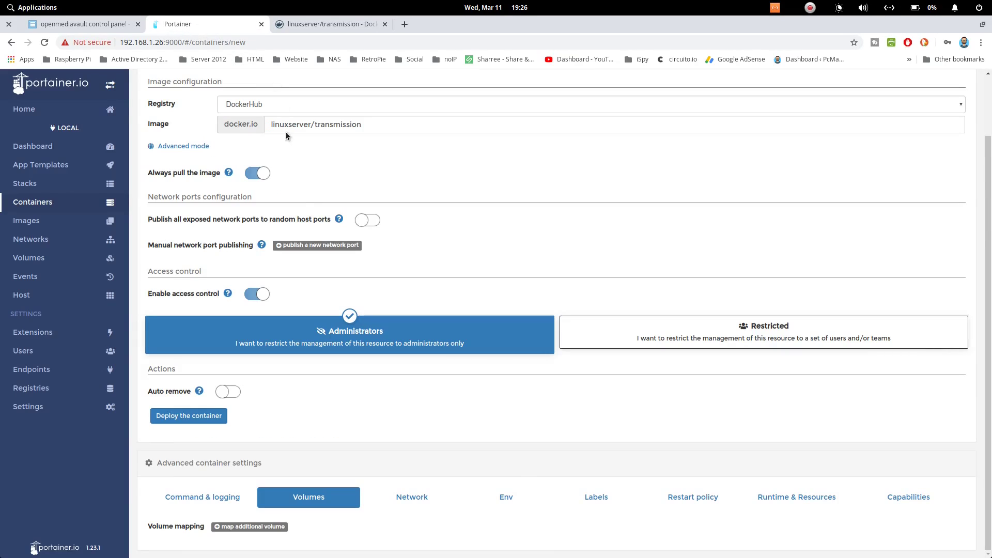
pyautogui.click(320, 246)
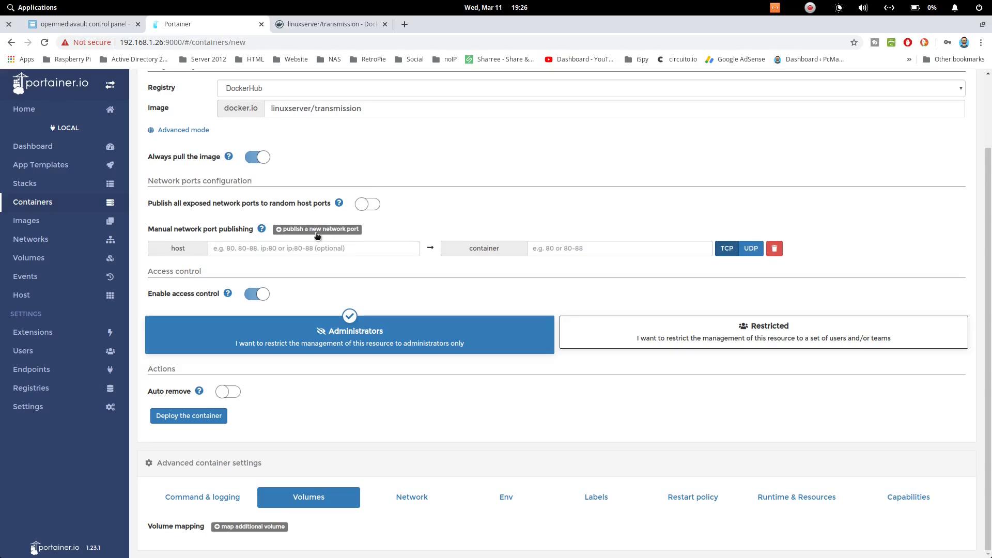
pyautogui.click(320, 230)
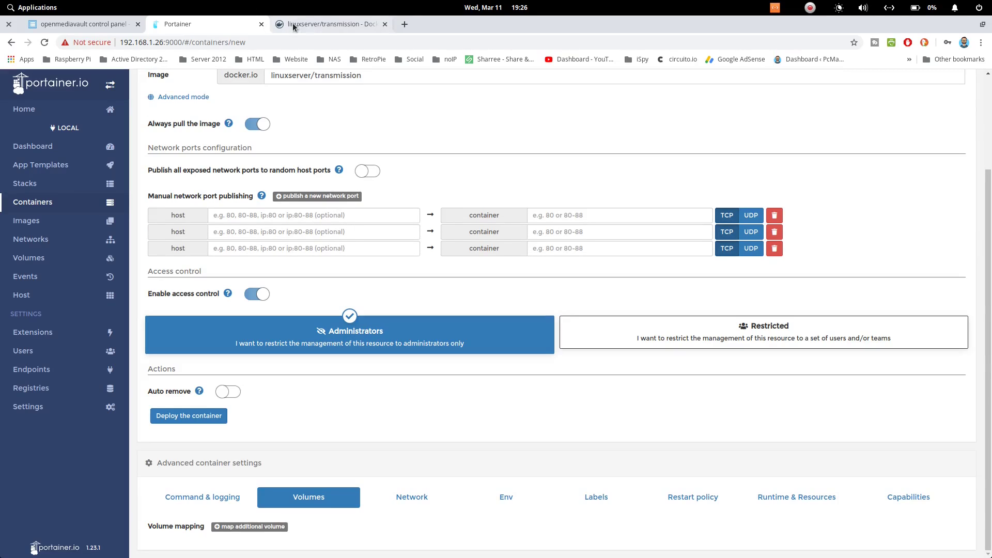
# Copy port 9091 from the Docker Hub snippet and map host port 9091 to container port 9091 in the first entry
pyautogui.click(312, 26)
pyautogui.click(213, 319)
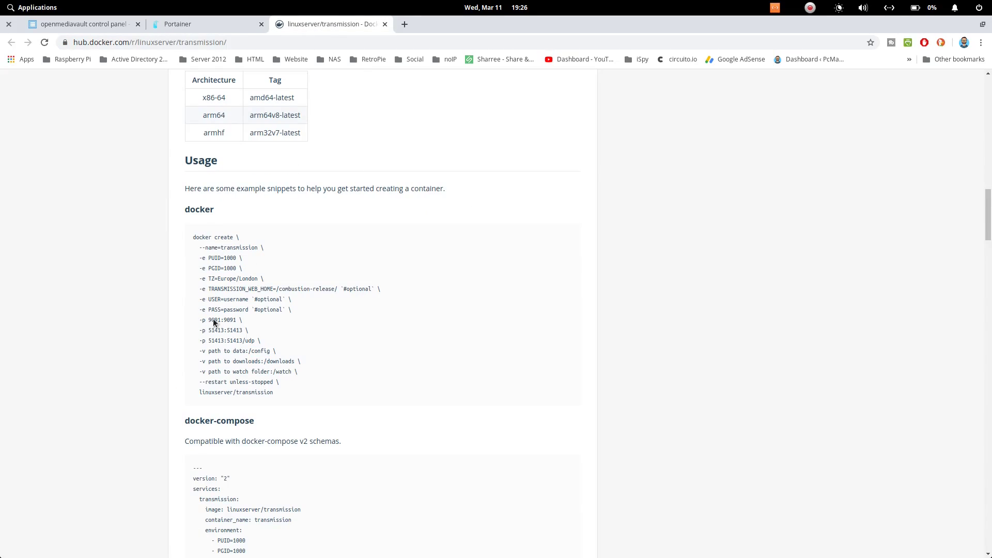
pyautogui.doubleClick(214, 319)
pyautogui.hotkey('ctrl', 'c')
pyautogui.click(209, 25)
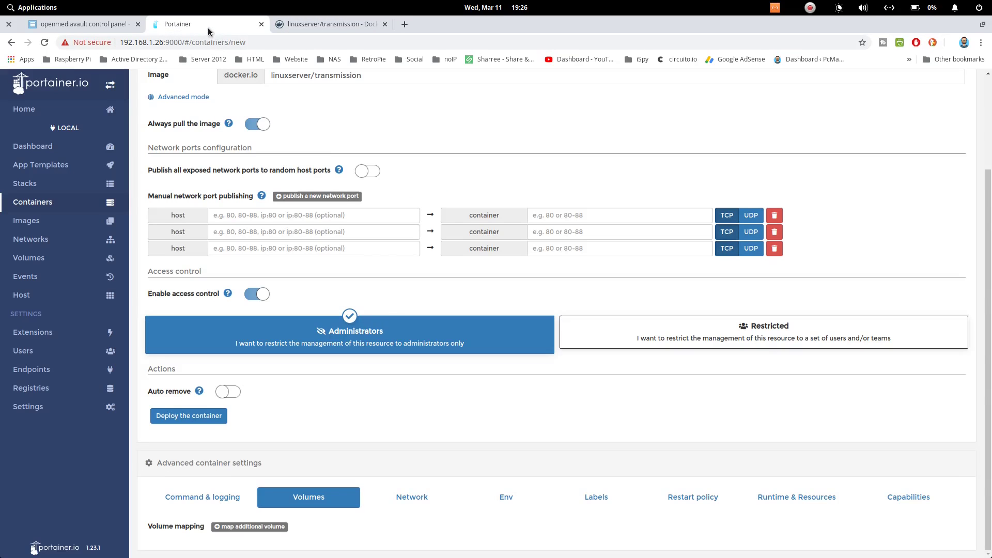
pyautogui.click(321, 215)
pyautogui.hotkey('ctrl', 'v')
pyautogui.click(547, 215)
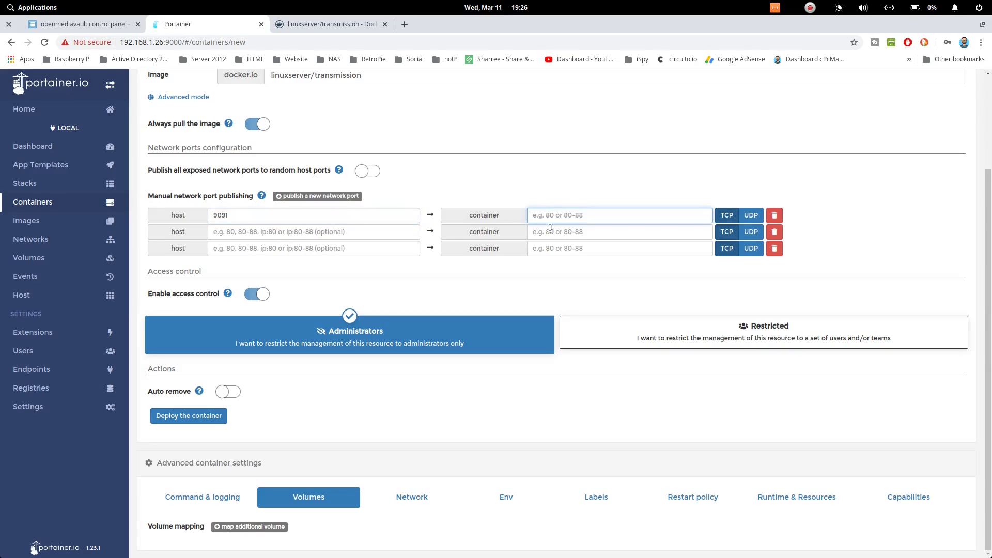
pyautogui.hotkey('ctrl', 'v')
# Copy port 51413 from the Docker Hub snippet and use it as host and container port in the second entry
pyautogui.click(316, 24)
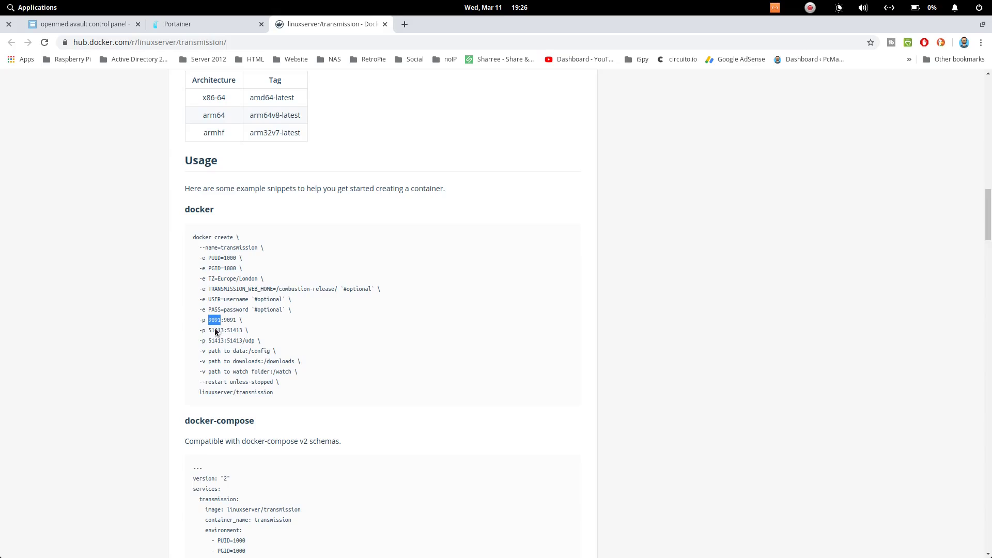
pyautogui.hotkey('ctrl', 'c')
pyautogui.click(196, 23)
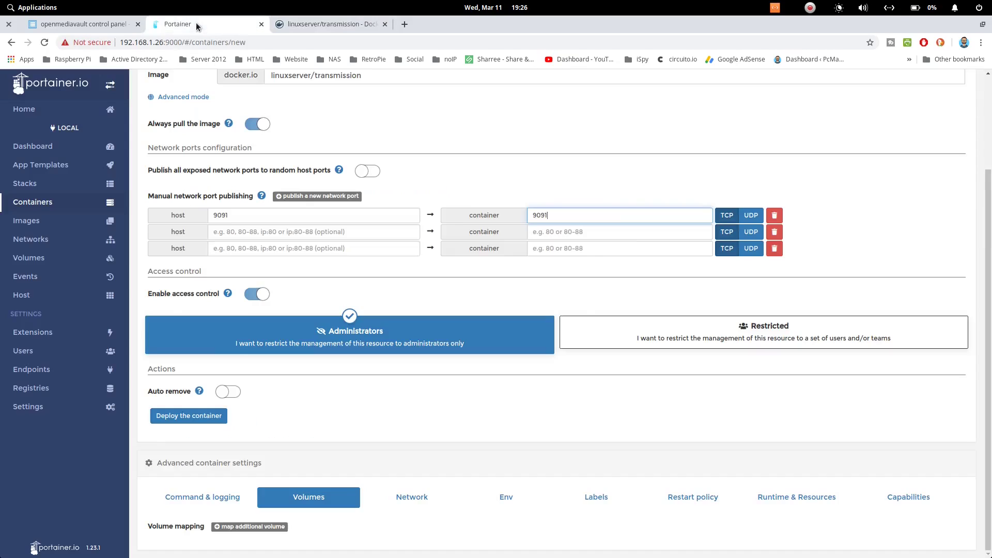
pyautogui.click(341, 231)
pyautogui.hotkey('ctrl', 'v')
pyautogui.click(551, 243)
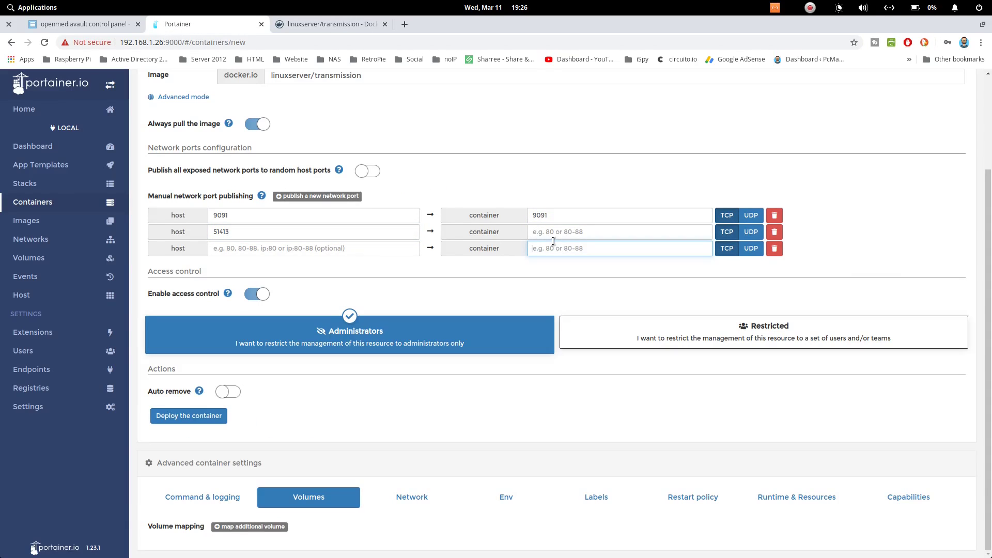
pyautogui.click(563, 237)
pyautogui.hotkey('ctrl', 'v')
# Map host port 51413 to container port 51413 over UDP in the third port entry, taking the port from Docker Hub
pyautogui.click(331, 24)
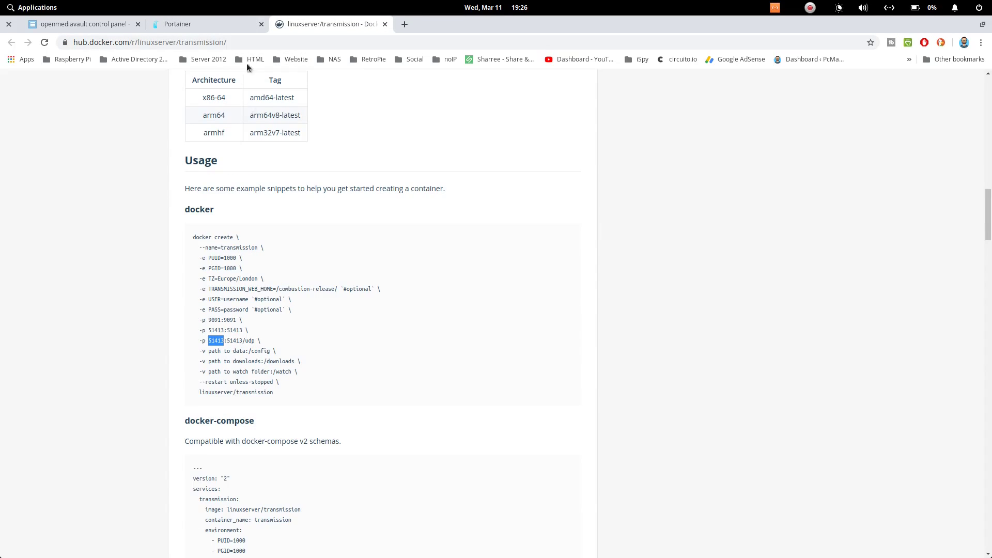
pyautogui.click(225, 25)
pyautogui.click(305, 248)
pyautogui.hotkey('ctrl', 'v')
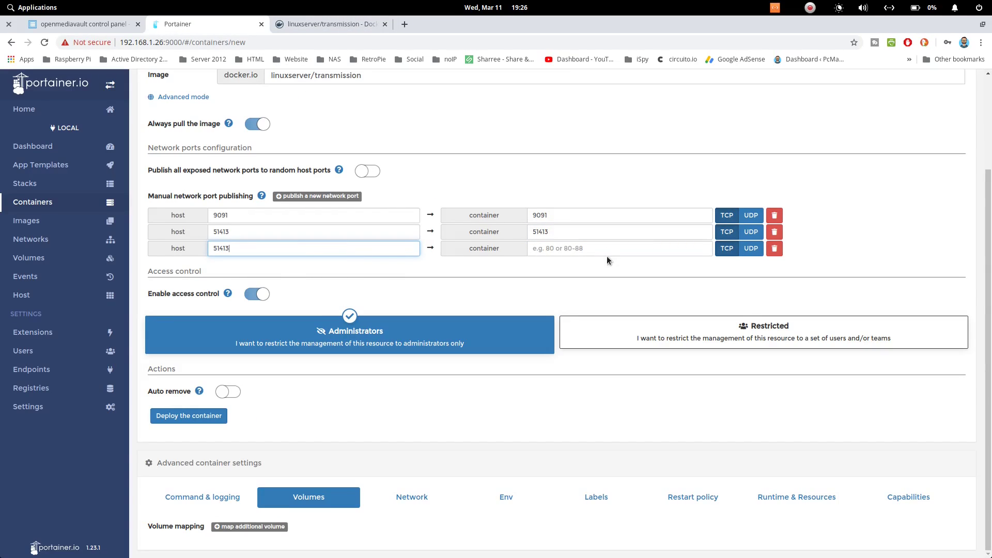
pyautogui.click(607, 251)
pyautogui.hotkey('ctrl', 'v')
pyautogui.click(750, 249)
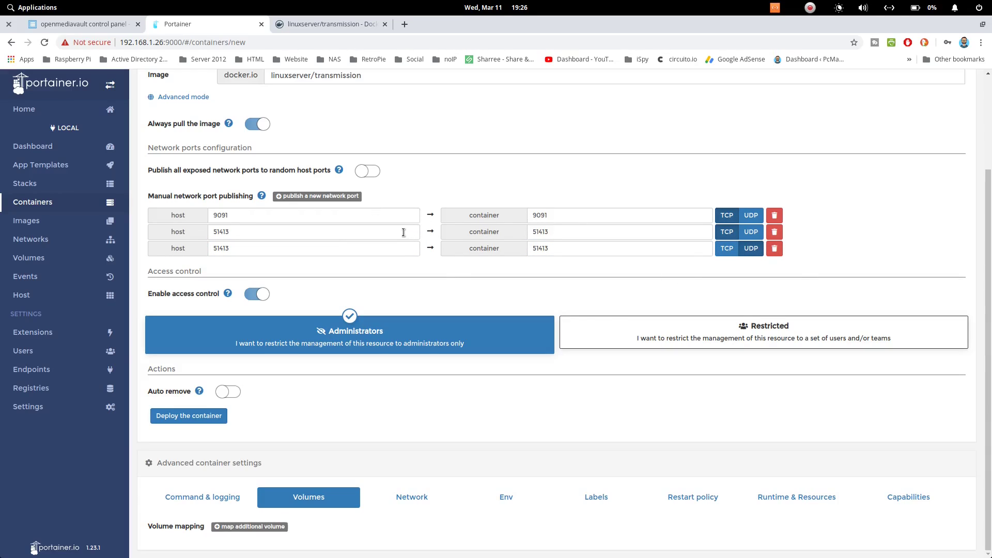
# Add three volume mappings to the new container
pyautogui.click(251, 527)
pyautogui.scroll(-1, 250, 491)
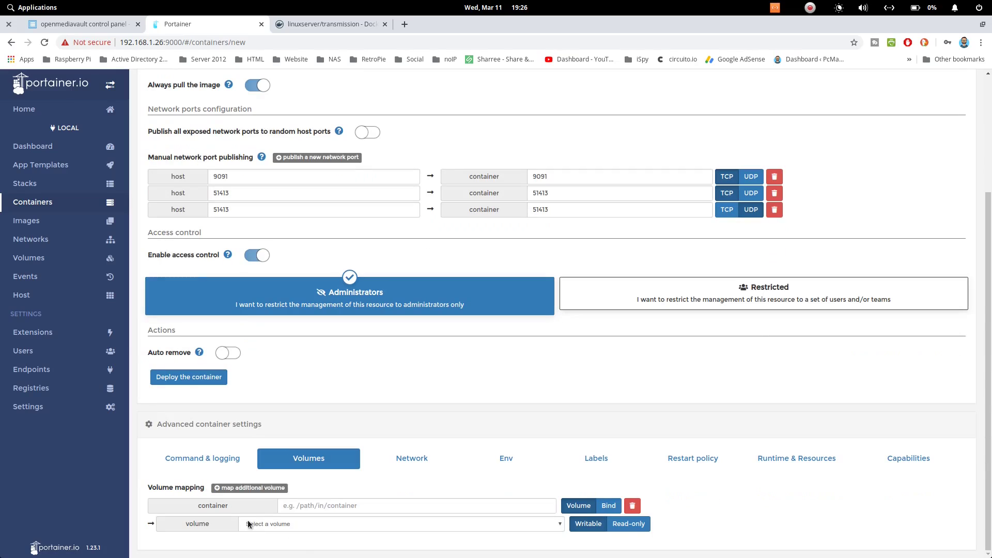
pyautogui.click(251, 491)
pyautogui.click(252, 449)
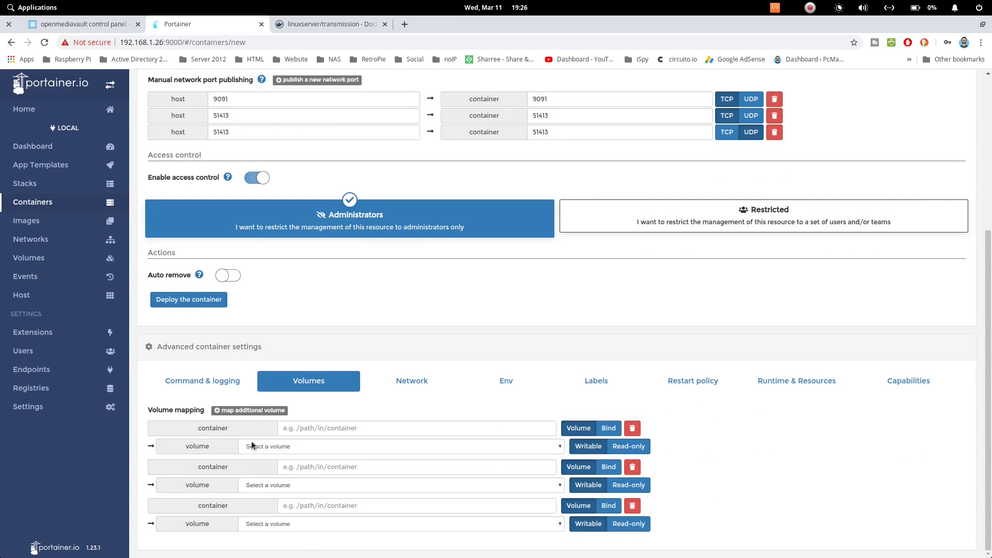
# Check the snippet's volume paths on Docker Hub and set the three container paths to /config, /downloads and /watch
pyautogui.click(311, 27)
pyautogui.click(284, 342)
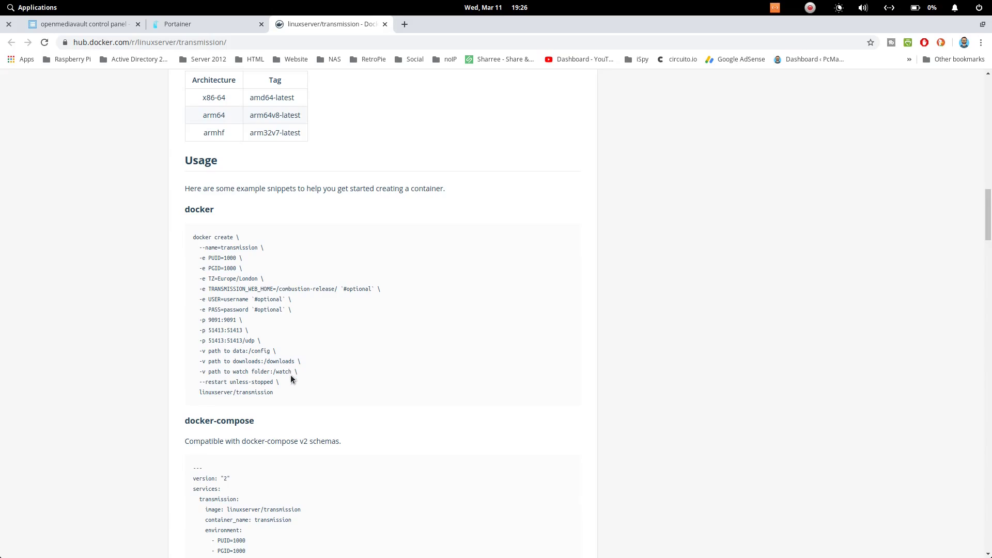
pyautogui.click(203, 24)
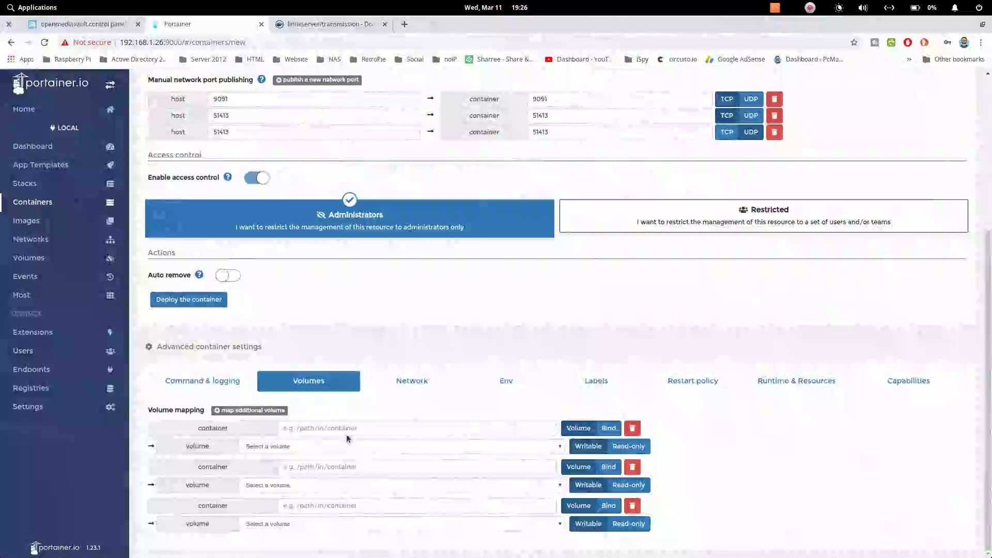
pyautogui.click(391, 429)
pyautogui.write('/config')
pyautogui.click(290, 467)
pyautogui.write('/downloads')
pyautogui.click(343, 507)
pyautogui.write('/watch')
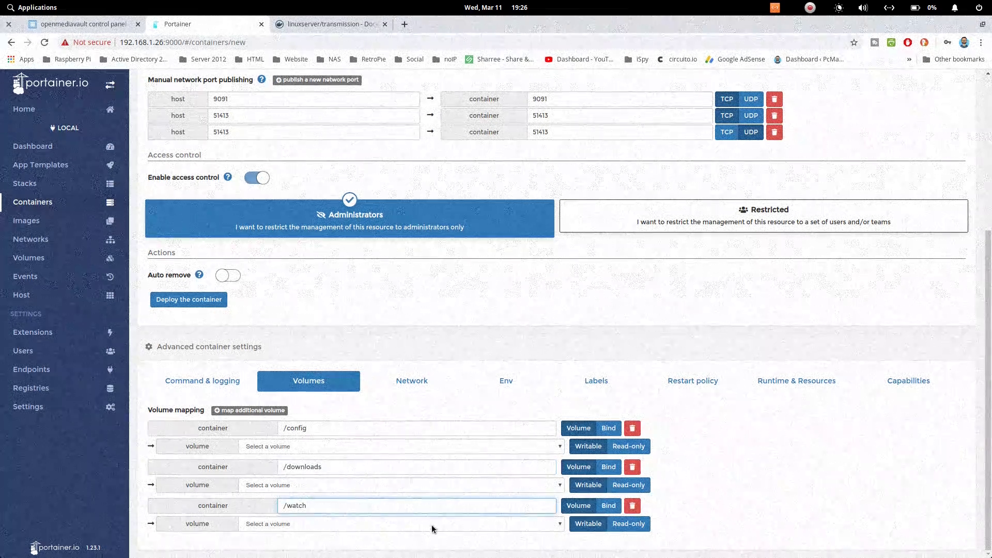
# Copy the Docker Storage path from the openmediavault Docker settings and return to the Portainer container form
pyautogui.click(72, 24)
pyautogui.moveTo(343, 215); pyautogui.dragTo(210, 212)
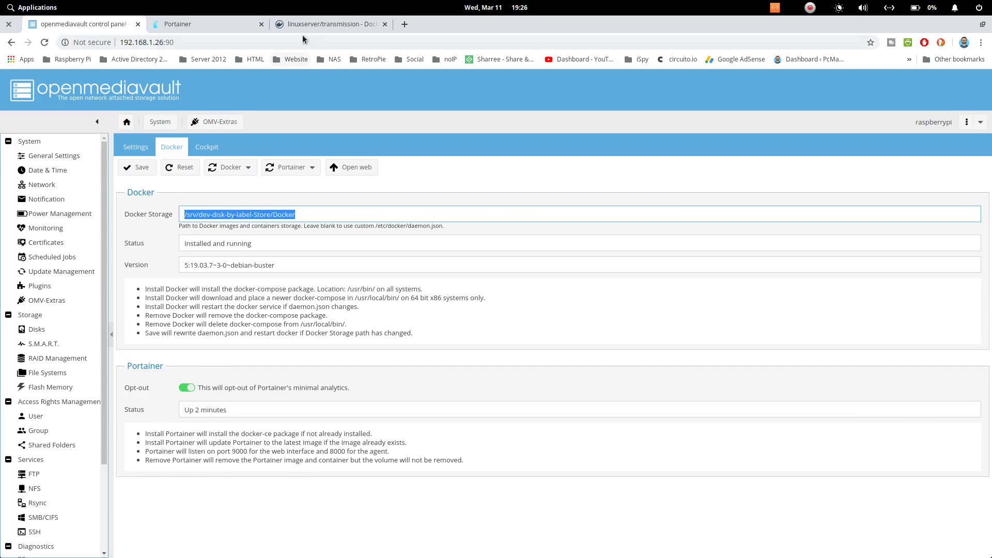
pyautogui.click(184, 24)
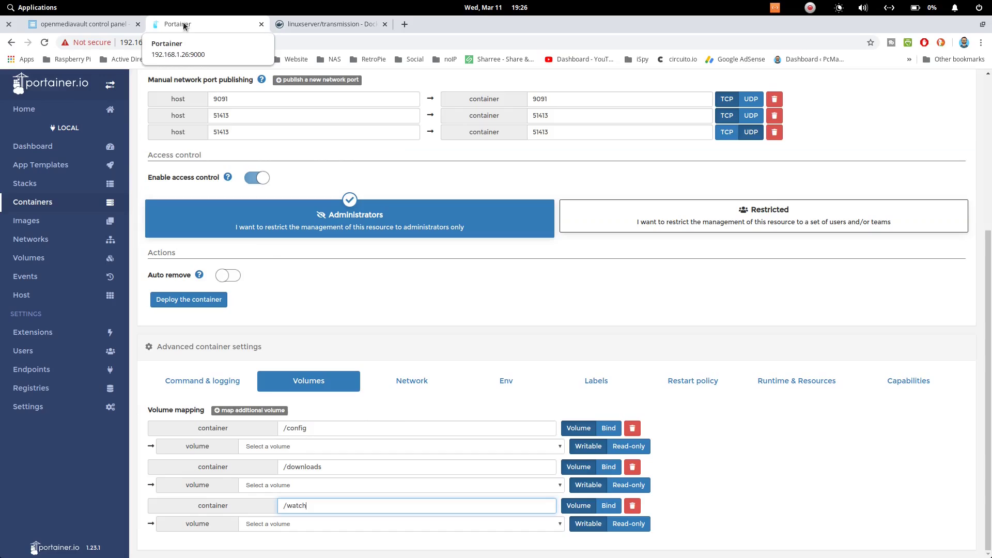
# Change the /config, /downloads and /watch volume mappings to Bind
pyautogui.click(290, 445)
pyautogui.click(605, 433)
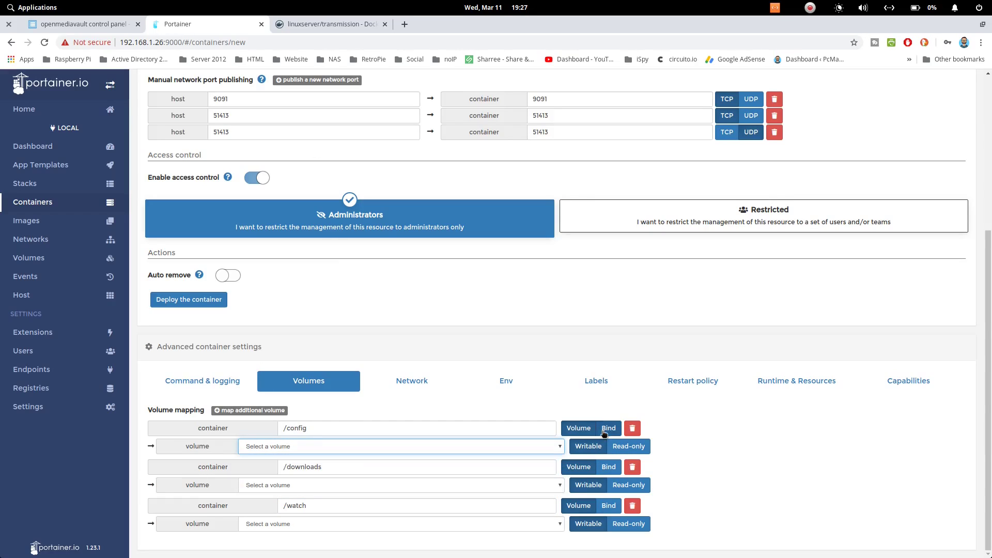
pyautogui.click(608, 429)
pyautogui.click(608, 467)
pyautogui.click(608, 506)
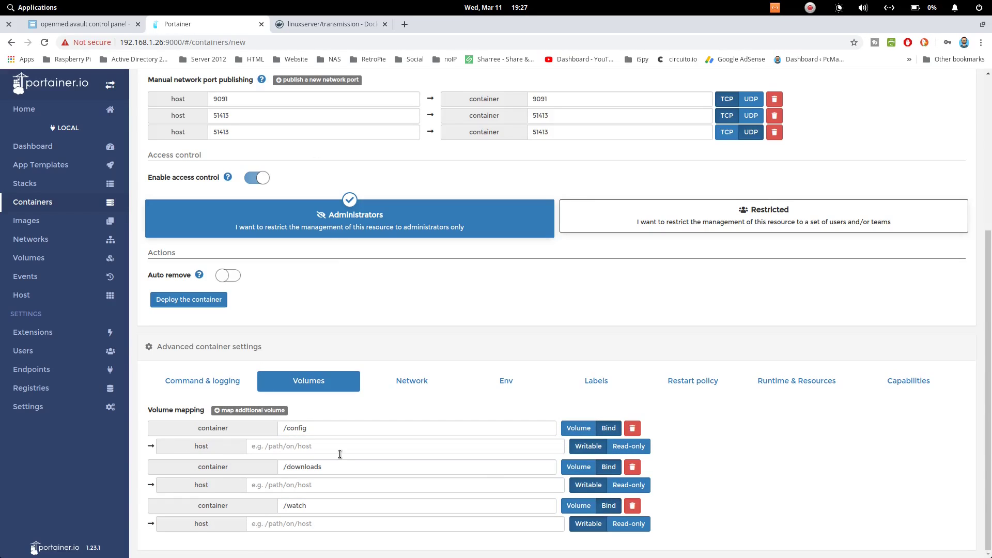
# Set the /config mapping's host path to /srv/dev-disk-by-label-Store/Containers/config, starting from the copied storage path
pyautogui.click(340, 452)
pyautogui.hotkey('ctrl', 'v')
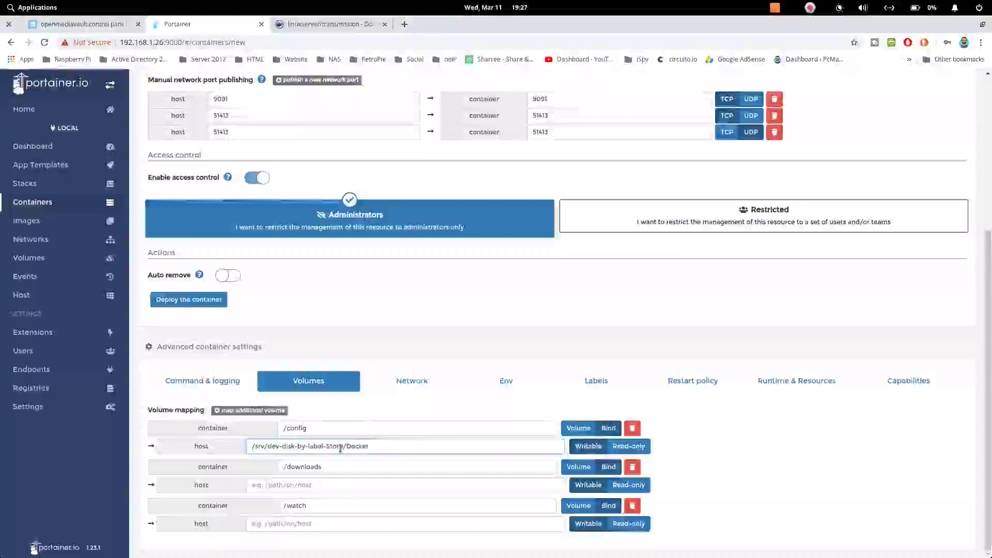
pyautogui.press('BackSpace')
pyautogui.press('BackSpace')
pyautogui.press('BackSpace')
pyautogui.write('Con')
pyautogui.write('config')
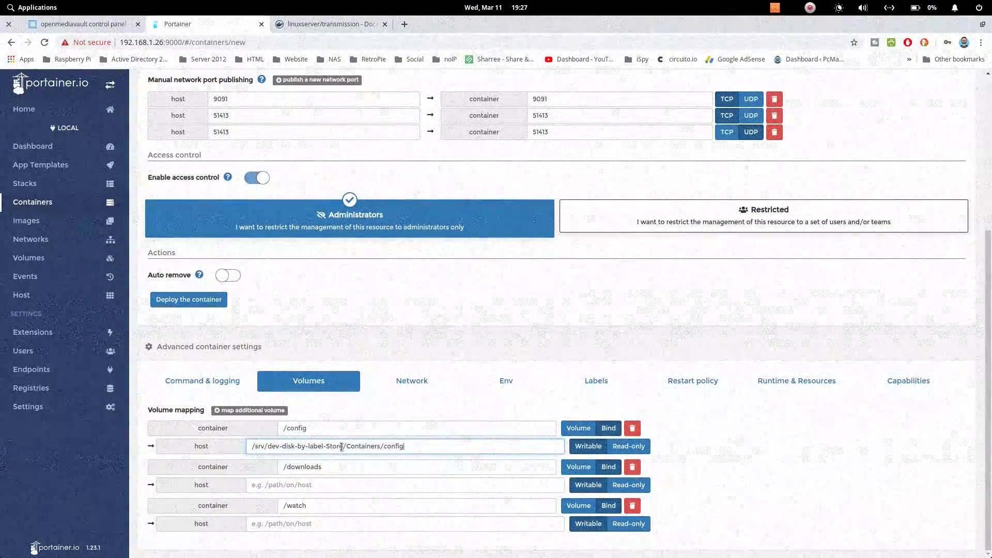
# Copy the full /config host path into the host paths of the /downloads and /watch mappings
pyautogui.hotkey('ctrl', 'a')
pyautogui.hotkey('ctrl', 'c')
pyautogui.click(392, 485)
pyautogui.hotkey('ctrl', 'v')
pyautogui.click(393, 523)
pyautogui.hotkey('ctrl', 'v')
# Change the /downloads mapping's host path to /srv/dev-disk-by-label-Store/Containers/downloads
pyautogui.moveTo(251, 485); pyautogui.dragTo(386, 486)
pyautogui.click(430, 491)
pyautogui.press('BackSpace')
pyautogui.press('BackSpace')
pyautogui.press('BackSpace')
pyautogui.press('BackSpace')
pyautogui.press('BackSpace')
pyautogui.press('BackSpace')
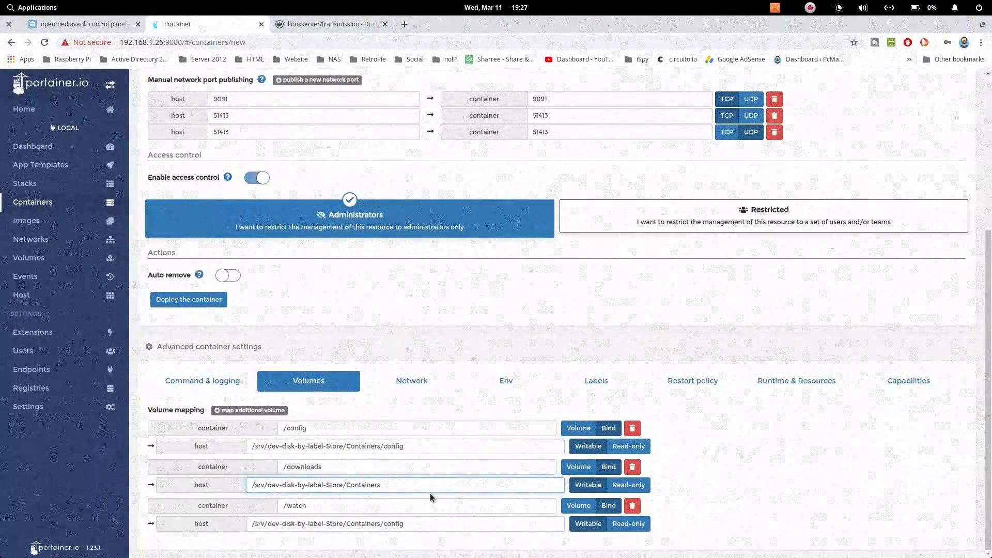
pyautogui.write('downloads')
# Change the /watch mapping's host path to /srv/dev-disk-by-label-Store/Containers/watch
pyautogui.click(443, 524)
pyautogui.press('BackSpace')
pyautogui.press('BackSpace')
pyautogui.press('BackSpace')
pyautogui.press('BackSpace')
pyautogui.press('BackSpace')
pyautogui.press('BackSpace')
pyautogui.write('watch')
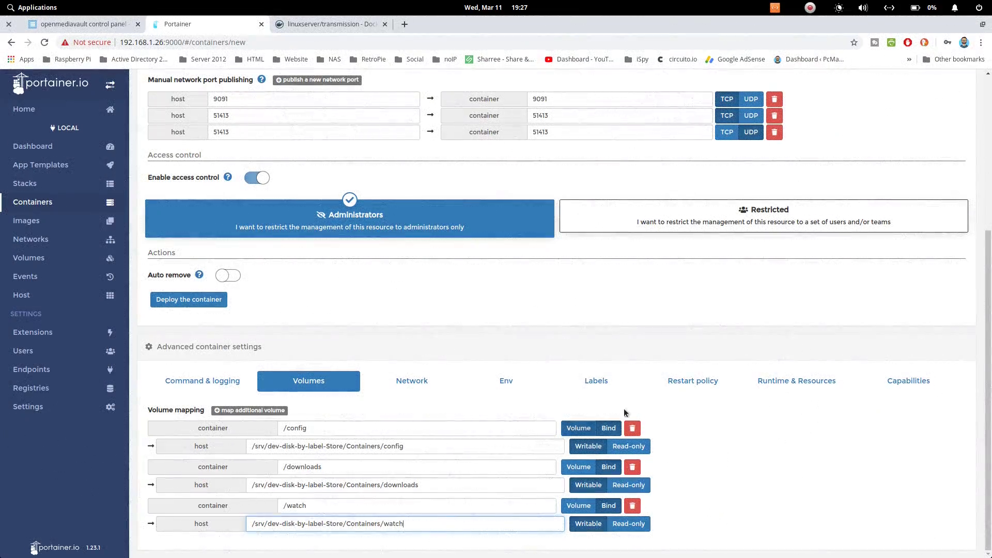
# Set the container's restart policy to Unless stopped
pyautogui.click(693, 380)
pyautogui.click(350, 524)
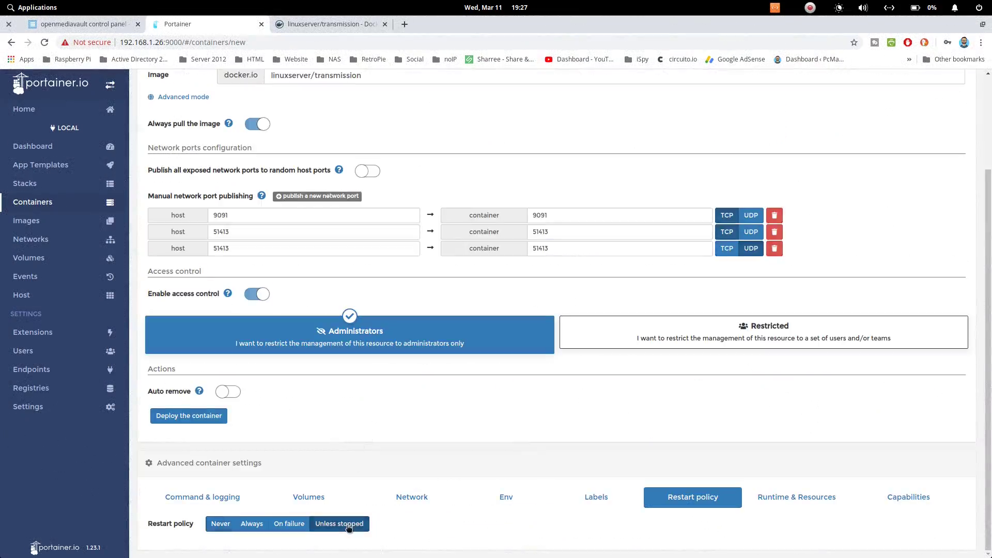
# Consult the docker create example on Docker Hub and name the first three environment variables PUID, PGID and TZ
pyautogui.click(314, 26)
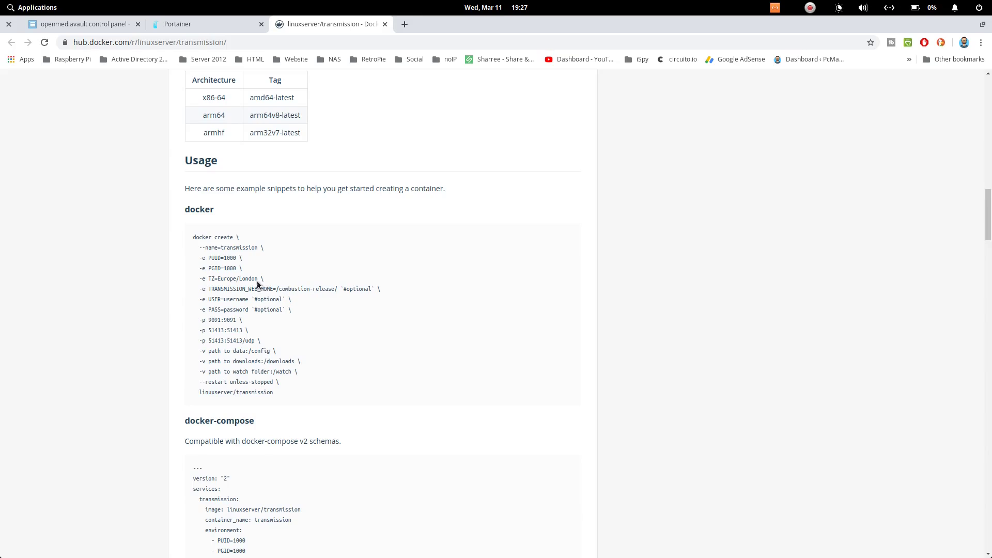
pyautogui.moveTo(208, 257); pyautogui.dragTo(272, 278)
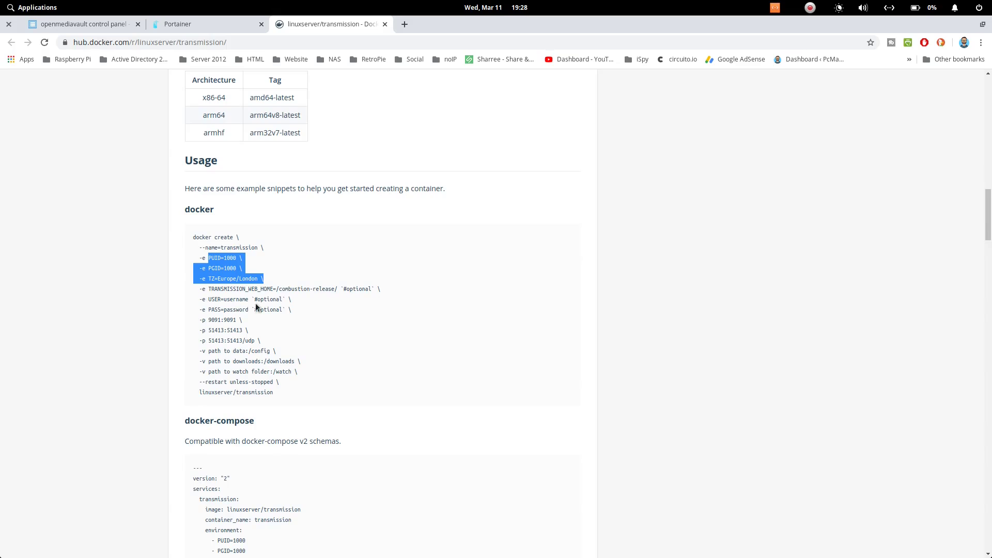
pyautogui.click(191, 25)
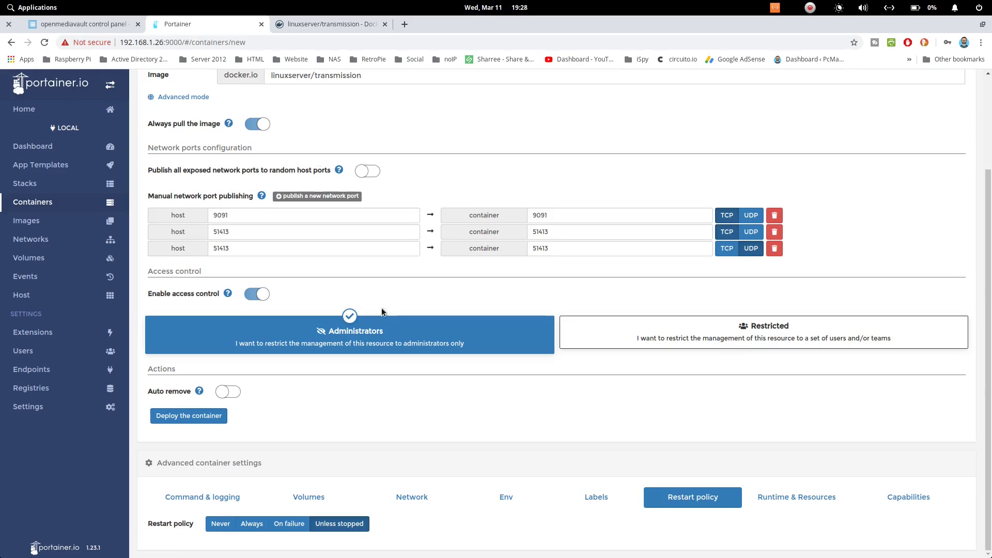
pyautogui.click(520, 504)
pyautogui.scroll(-3, 414, 465)
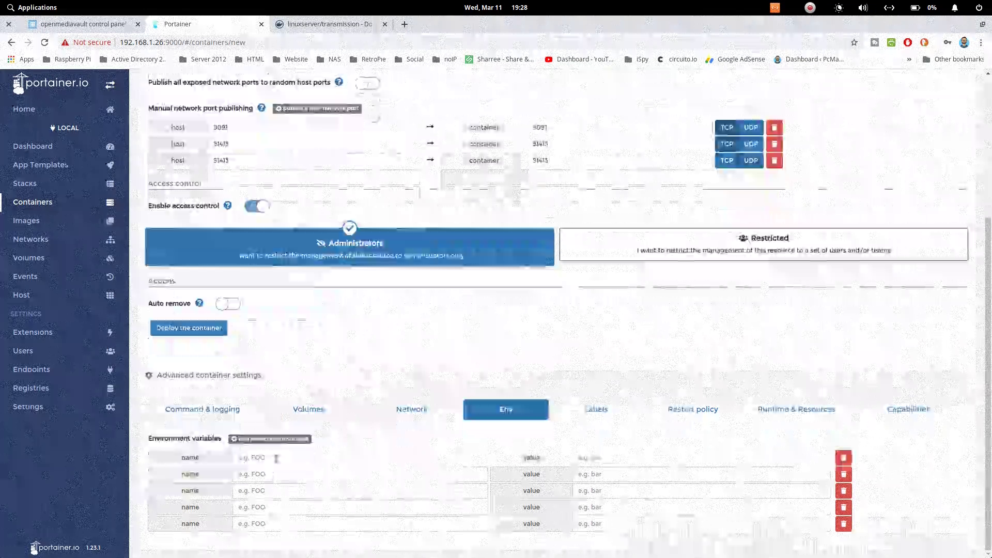
pyautogui.click(263, 458)
pyautogui.write('PUID')
pyautogui.click(258, 474)
pyautogui.write('PGID')
pyautogui.click(258, 491)
pyautogui.write('TZ')
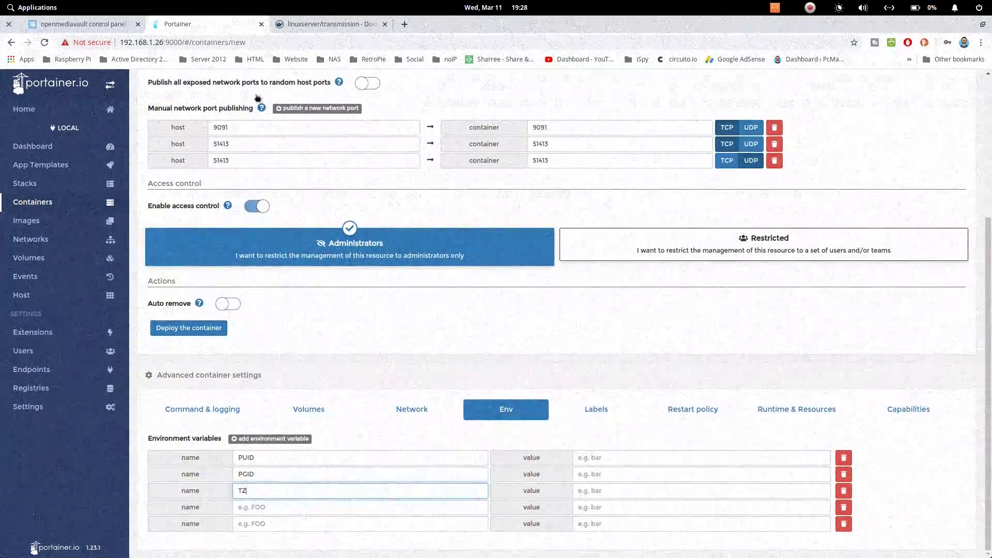
# Recheck the Docker Hub example and name the remaining two environment variables USER and PASS
pyautogui.hotkey('ctrl', 'Tab')
pyautogui.click(208, 25)
pyautogui.click(354, 507)
pyautogui.write('USER')
pyautogui.click(243, 524)
pyautogui.write('PASS')
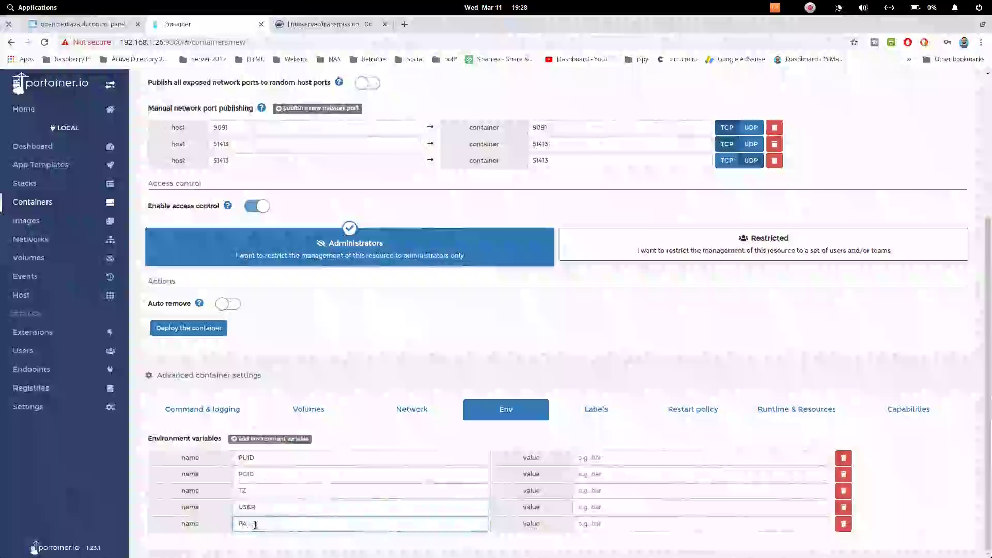
# Set the USER variable's value to pcmac and enter the web interface password as the PASS value
pyautogui.click(622, 509)
pyautogui.write('pcmac')
pyautogui.click(622, 524)
pyautogui.write('password')
# Set the TZ environment variable's value to Asia/Kolkata
pyautogui.click(622, 491)
pyautogui.write('Asia')
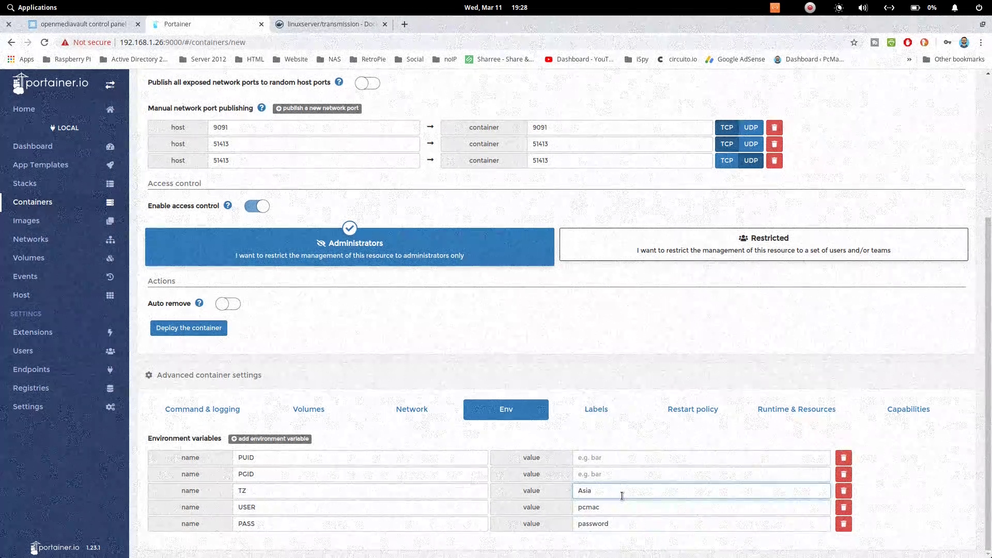
pyautogui.write('/Kolkata')
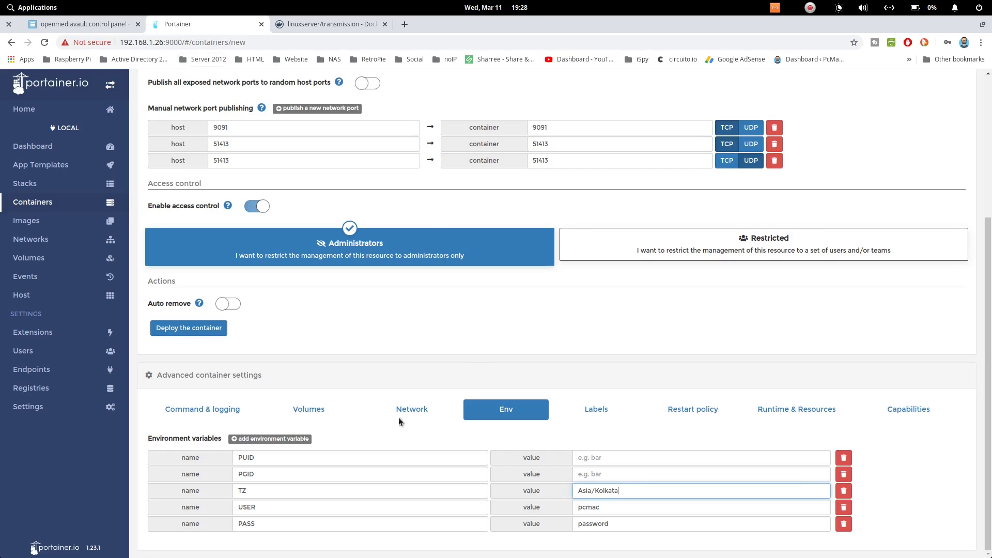
# Check the time zone in openmediavault's Date & Time settings and return to the Portainer container form
pyautogui.click(82, 23)
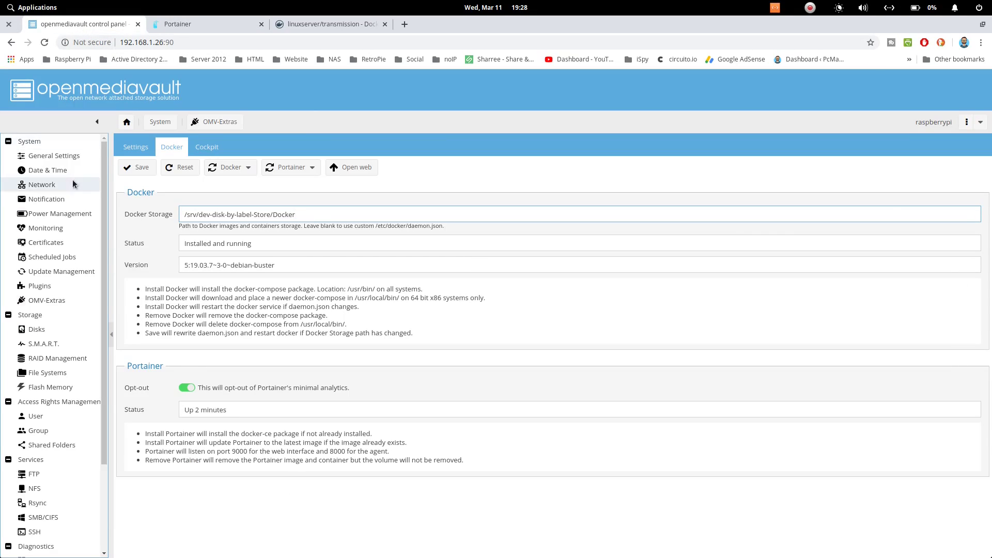
pyautogui.click(57, 175)
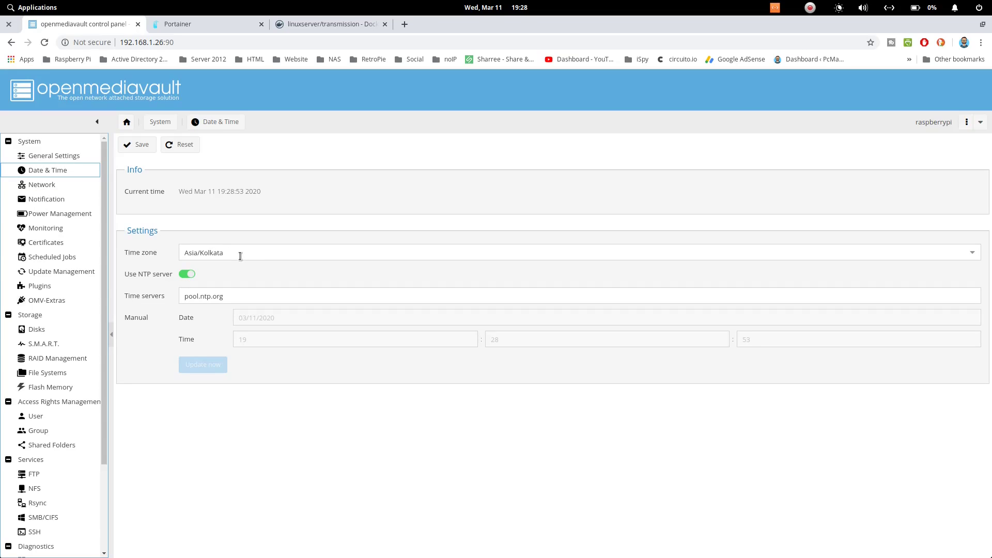
pyautogui.click(233, 24)
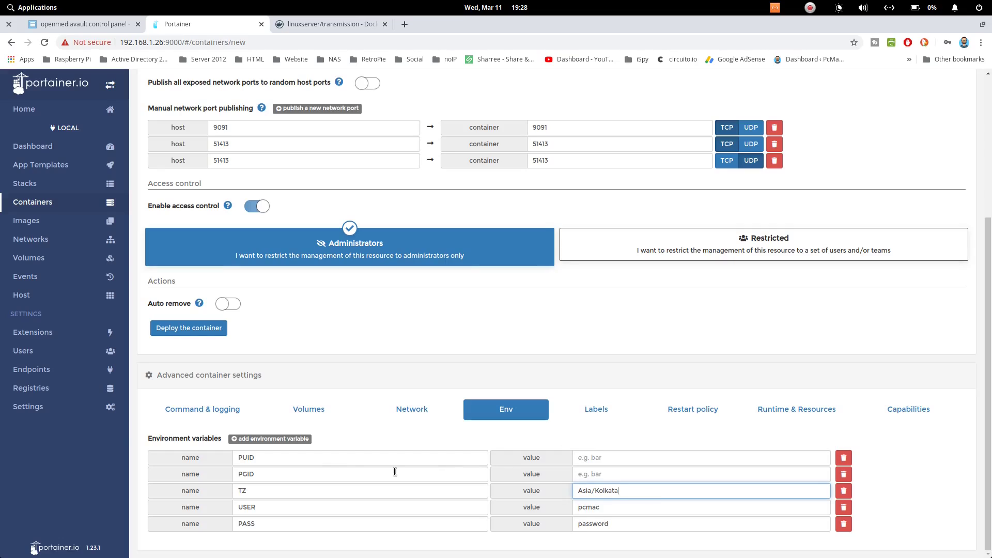
# Set the PGID value to 100 and the PUID value to 1001
pyautogui.click(588, 474)
pyautogui.write('100')
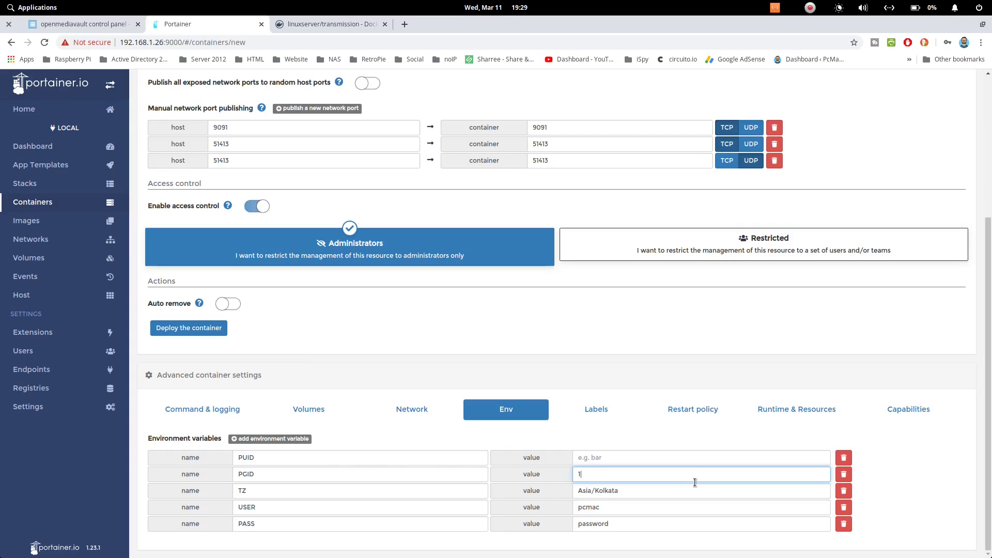
pyautogui.click(679, 464)
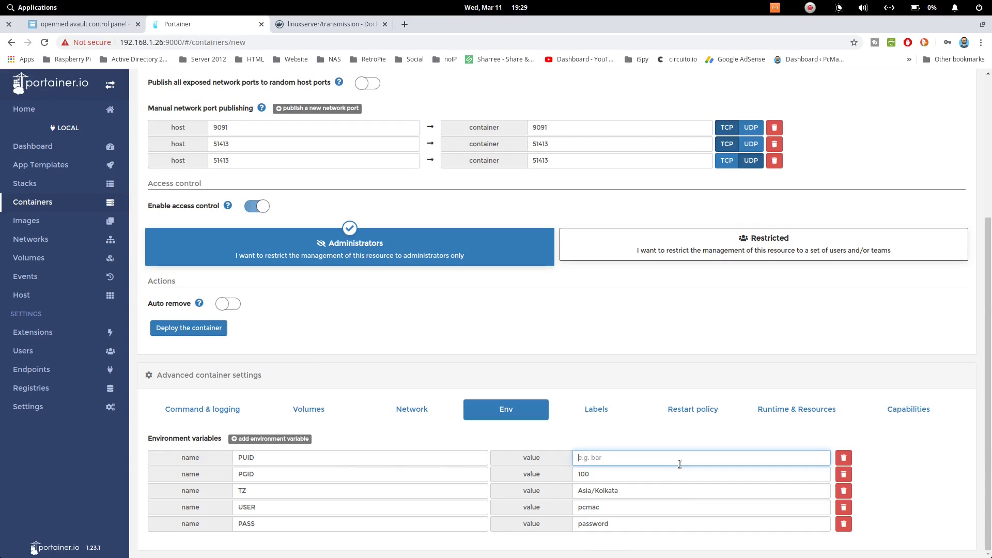
pyautogui.write('1001')
# Open a terminal and log in over SSH as root to 192.168.1.26, entering the root password
pyautogui.moveTo(624, 554)
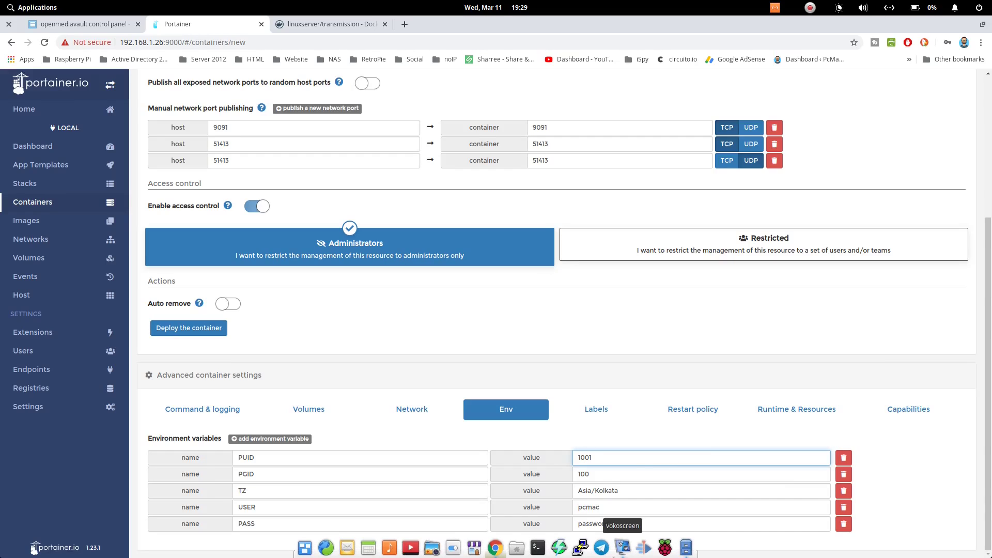
pyautogui.click(538, 548)
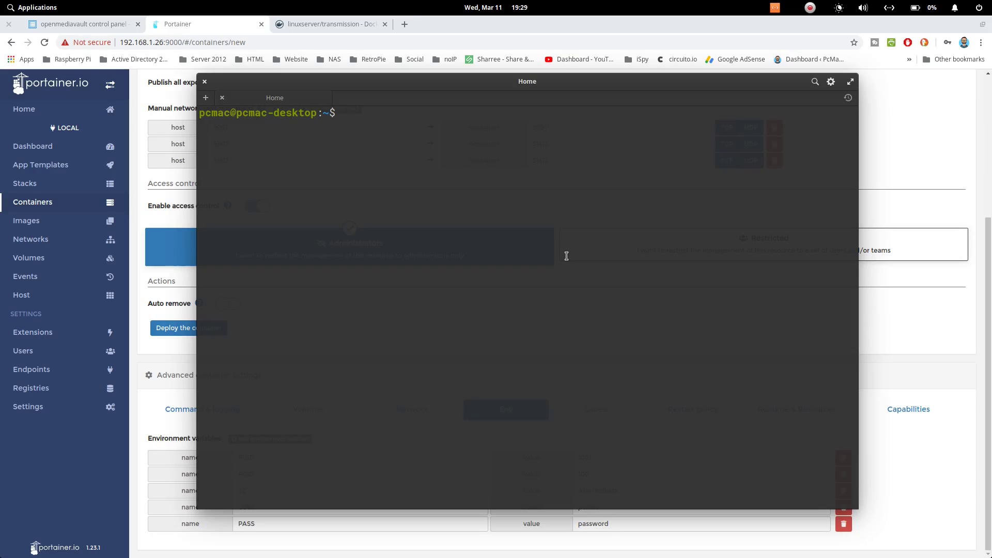
pyautogui.write('ssh root@192.168.1.26')
pyautogui.press('Return')
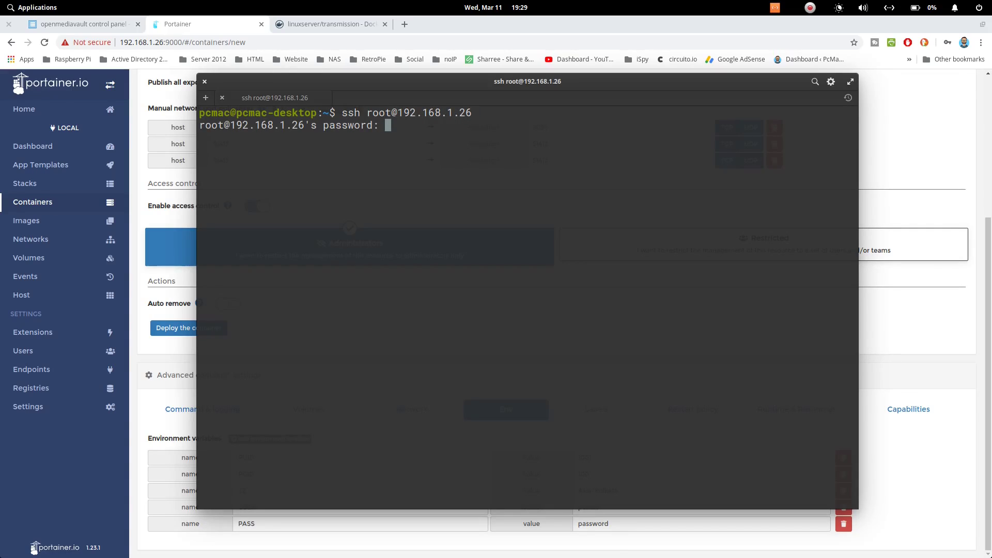
pyautogui.press('Return')
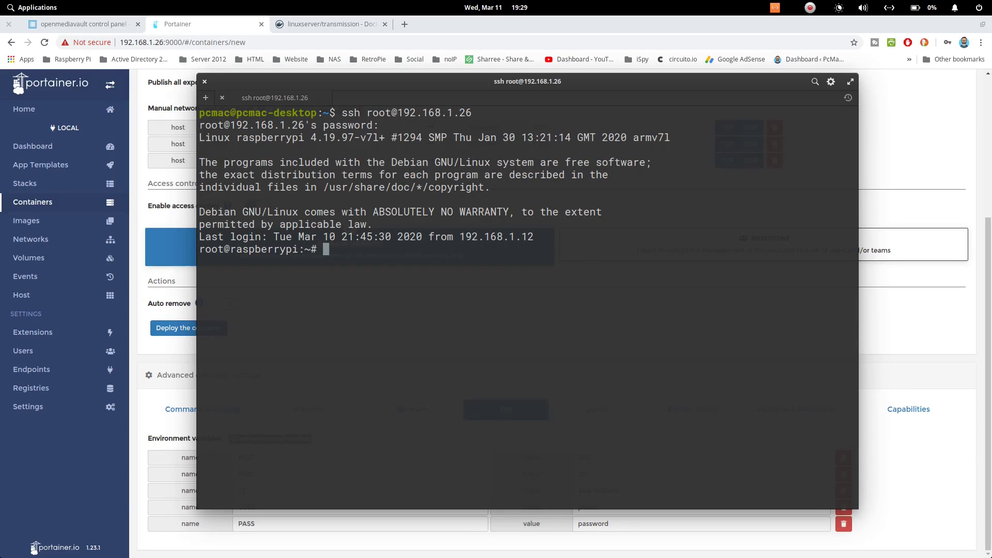
# Run id PcMac and compare the user's uid and gid with the PUID and PGID values in Portainer
pyautogui.write('id PcMac')
pyautogui.press('Return')
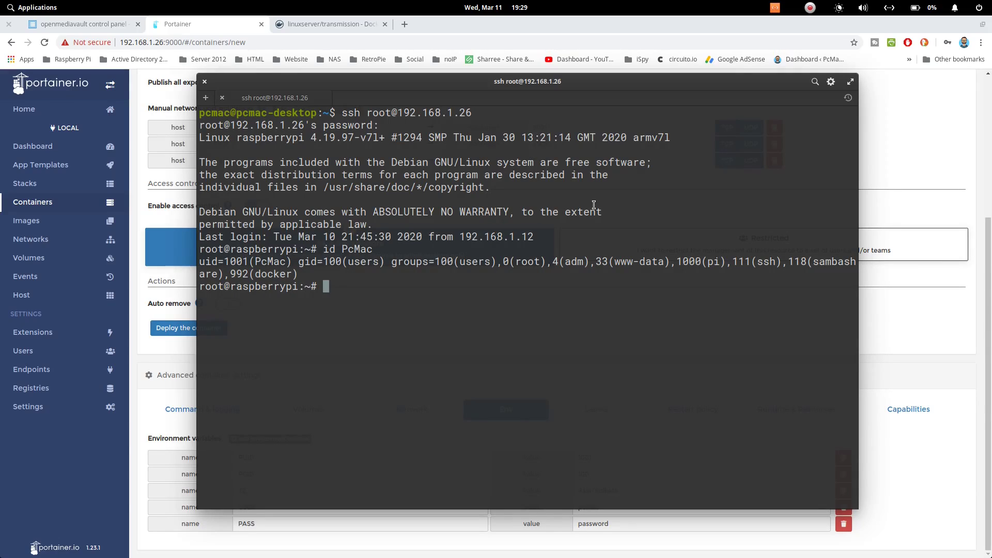
pyautogui.moveTo(476, 547)
pyautogui.click(538, 549)
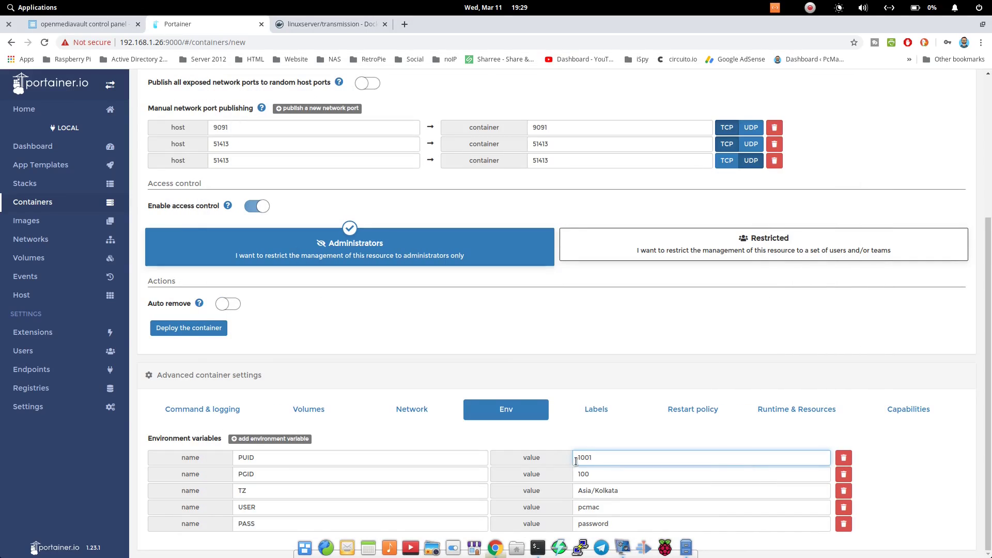
pyautogui.click(538, 550)
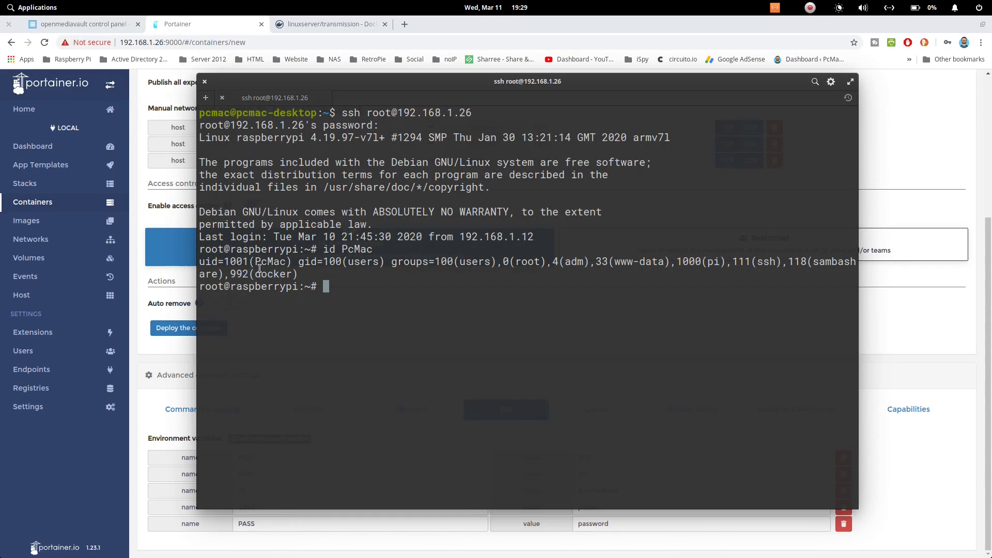
pyautogui.moveTo(200, 262); pyautogui.dragTo(341, 267)
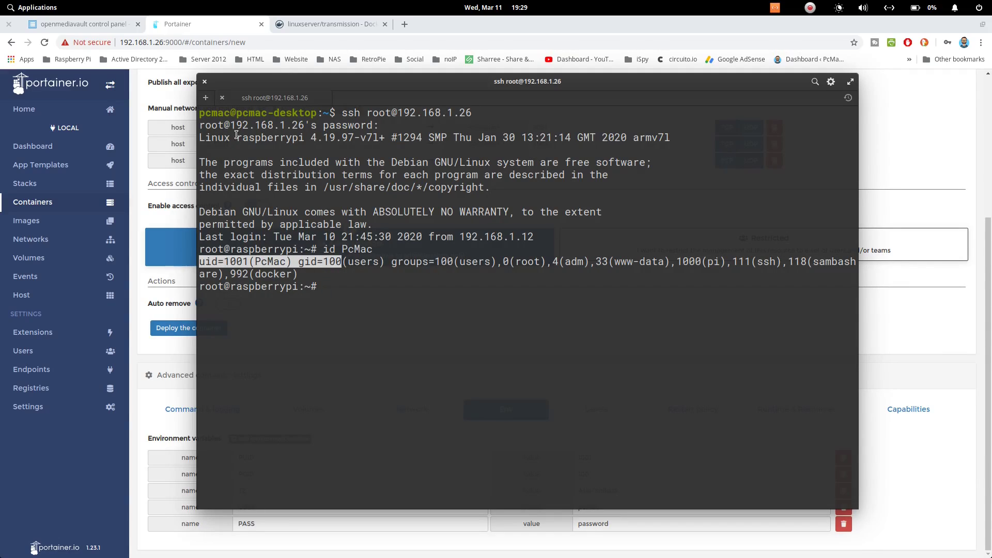
pyautogui.moveTo(370, 544)
pyautogui.click(538, 546)
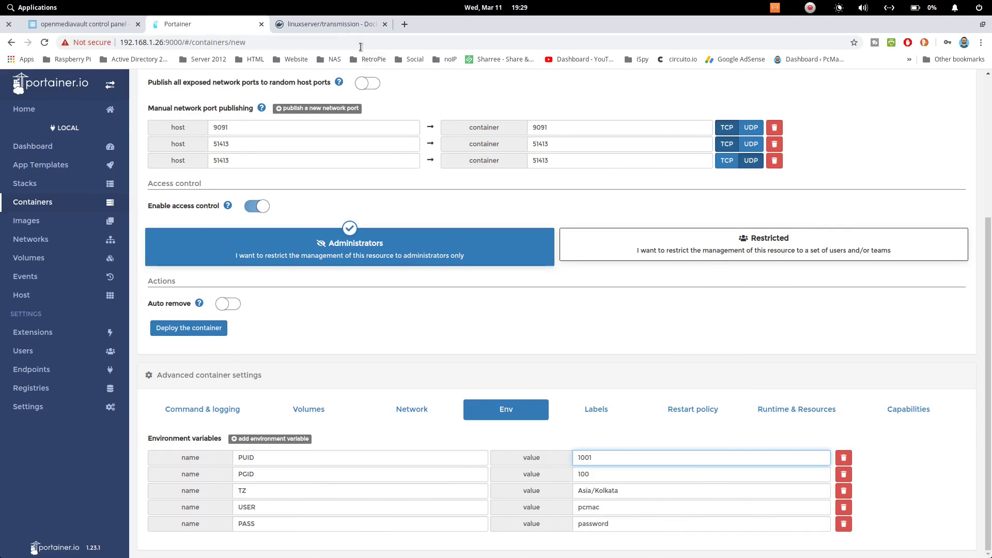
# Review the docker create example on Docker Hub once more and deploy the container in Portainer
pyautogui.click(341, 25)
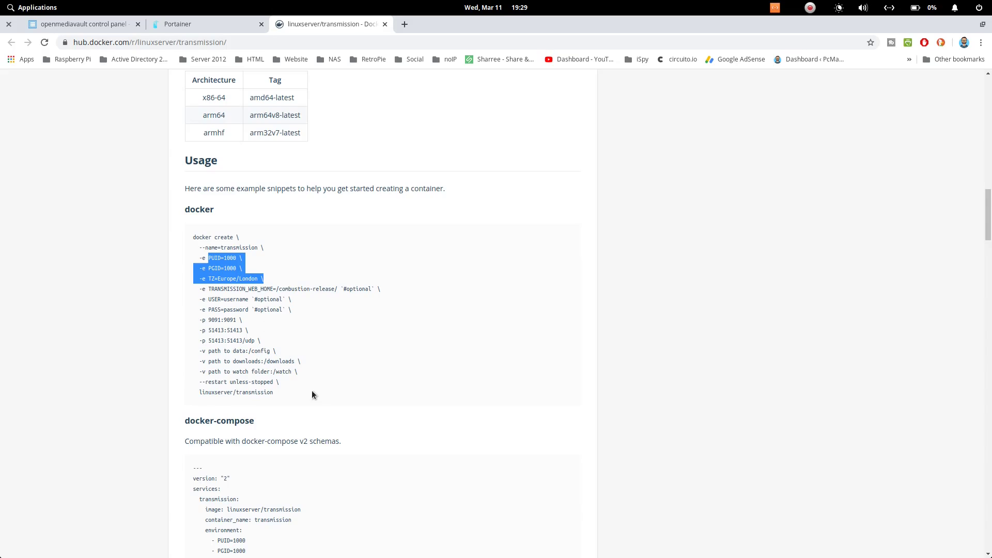
pyautogui.click(222, 21)
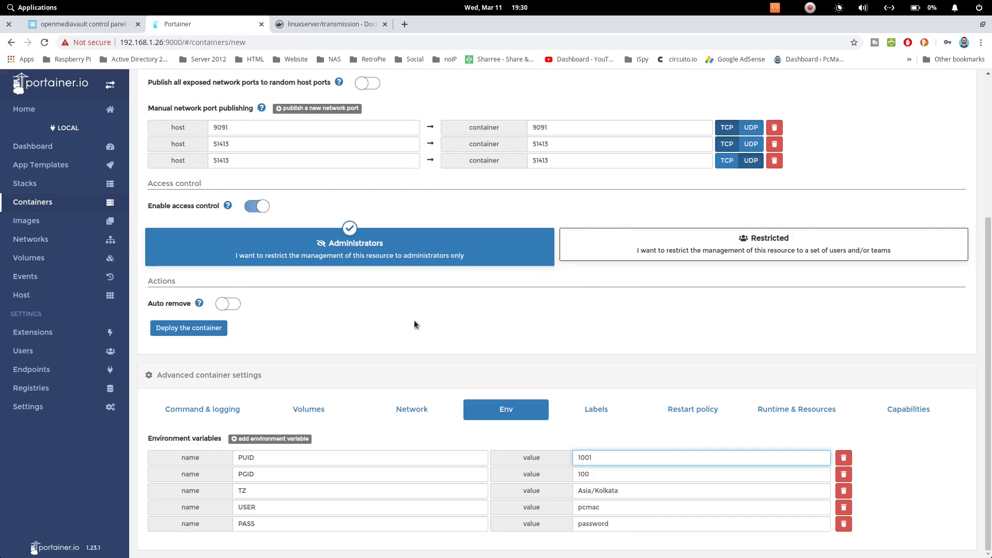
pyautogui.click(184, 330)
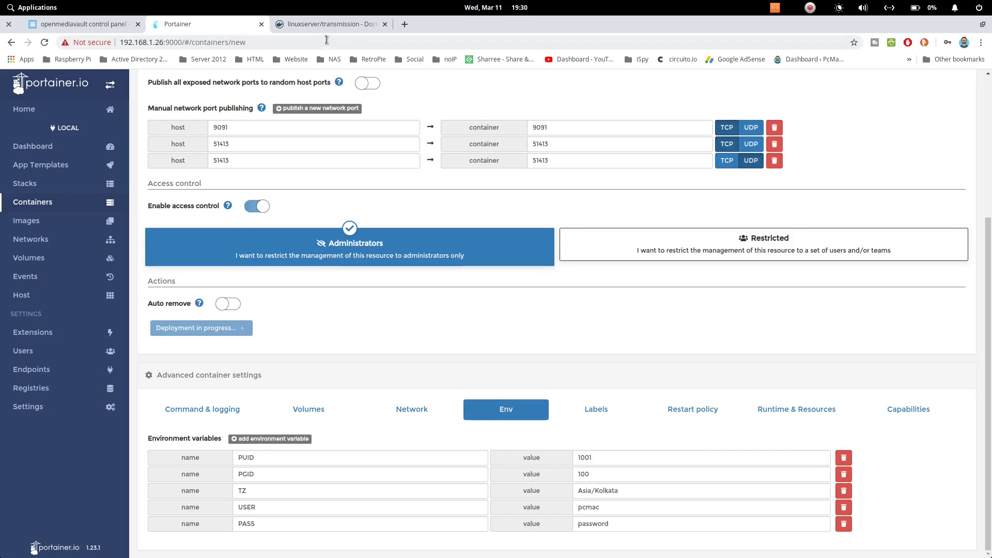
# Look up the WebUI port in the Docker Hub parameters table and check the container list in Portainer
pyautogui.click(325, 25)
pyautogui.scroll(-7, 442, 346)
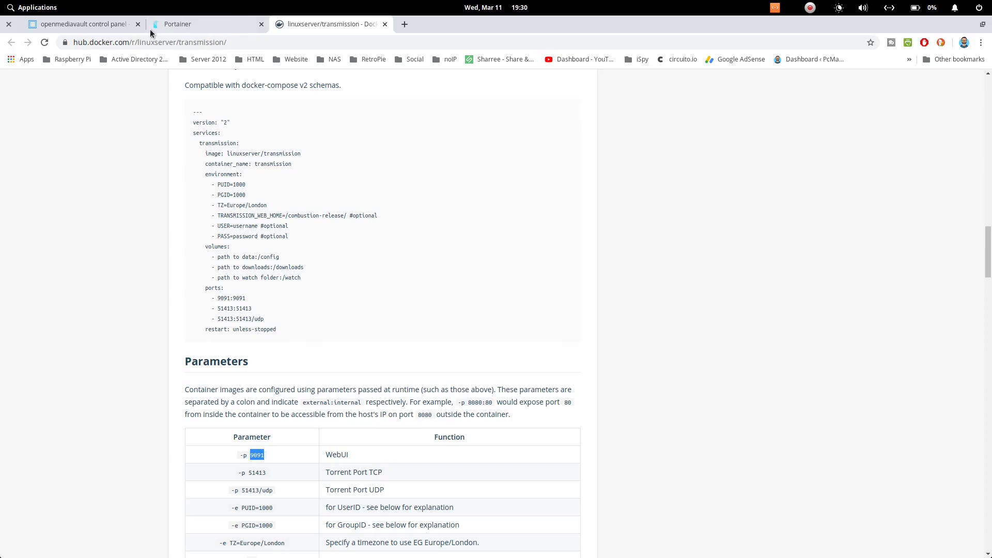
pyautogui.click(176, 29)
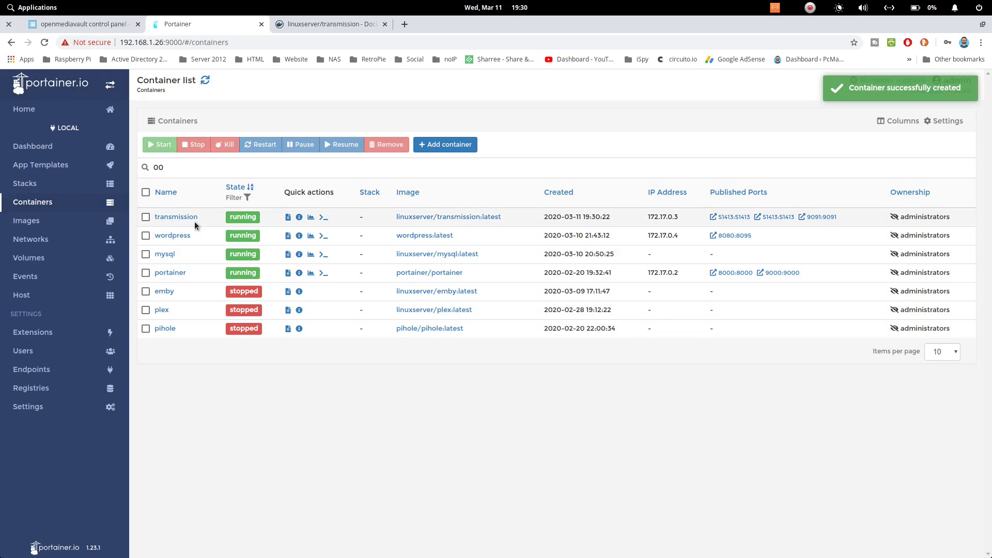
# Open 192.168.1.26:9091 in a new browser tab
pyautogui.click(404, 24)
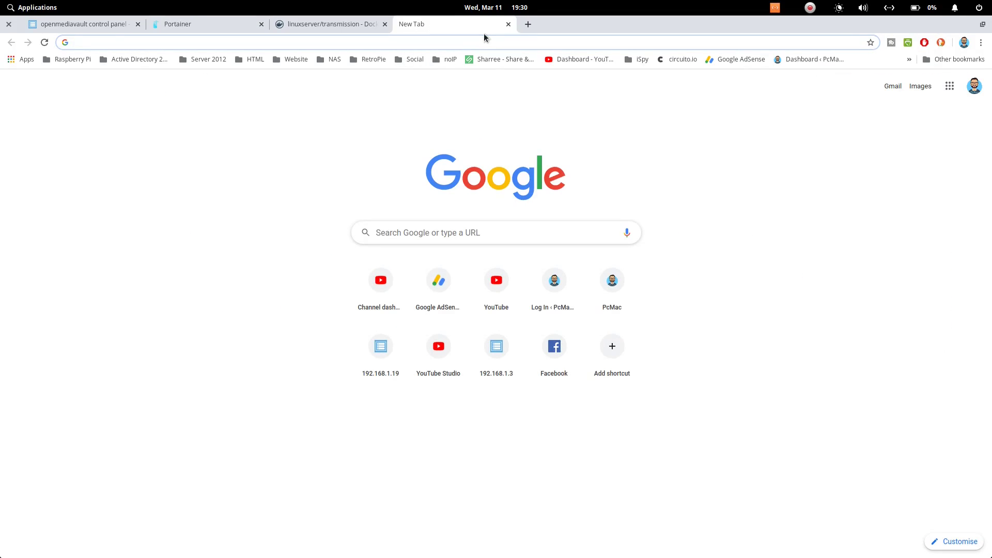
pyautogui.write('192.168.1.')
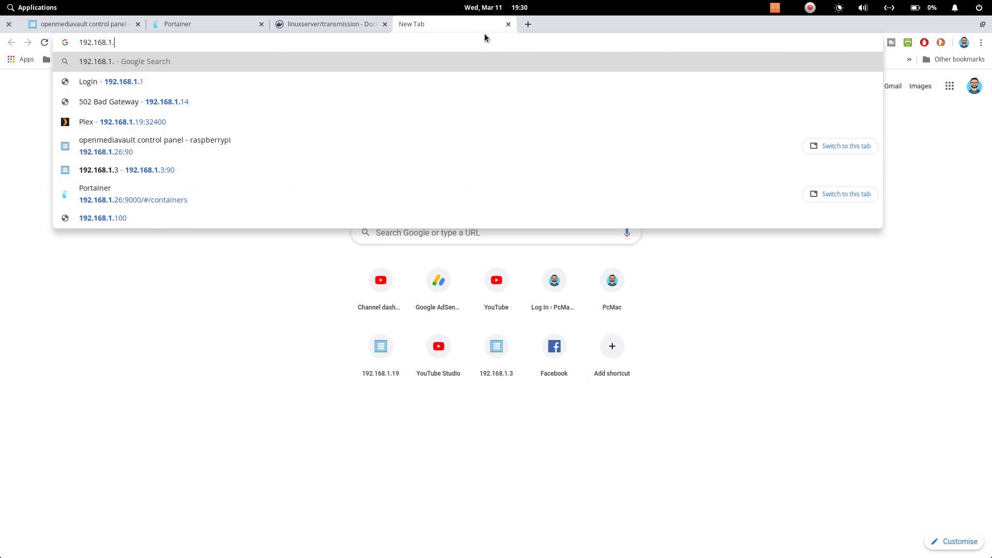
pyautogui.write('26')
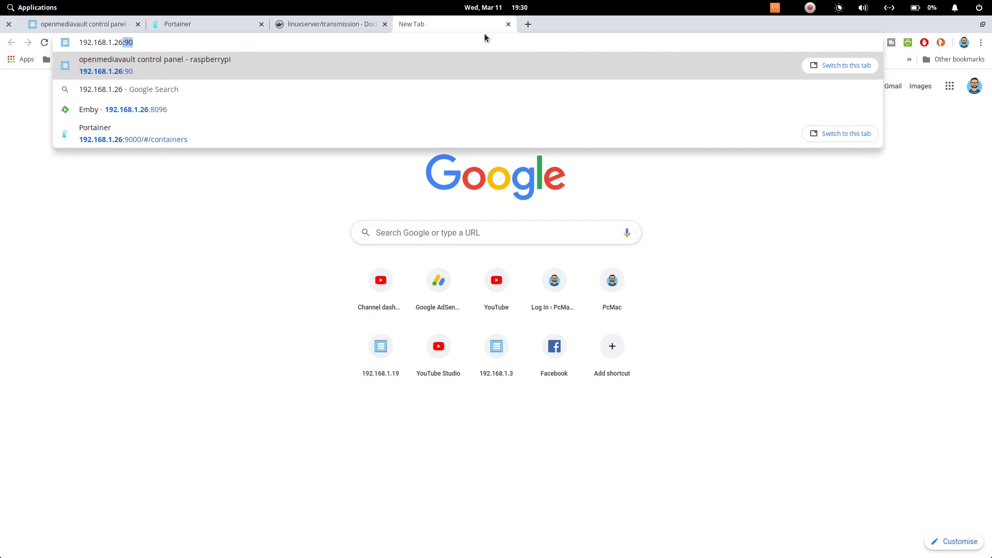
pyautogui.write(':9091')
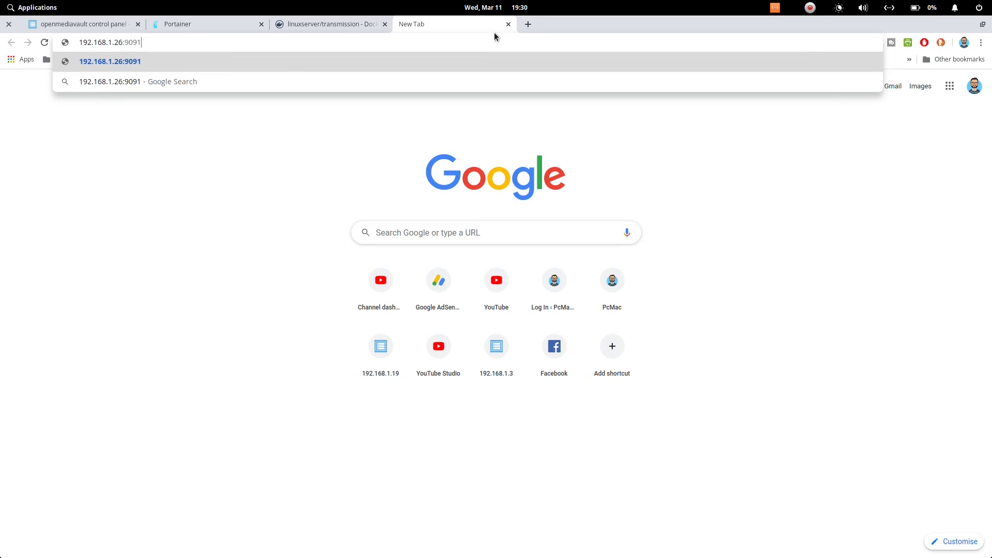
pyautogui.press('Return')
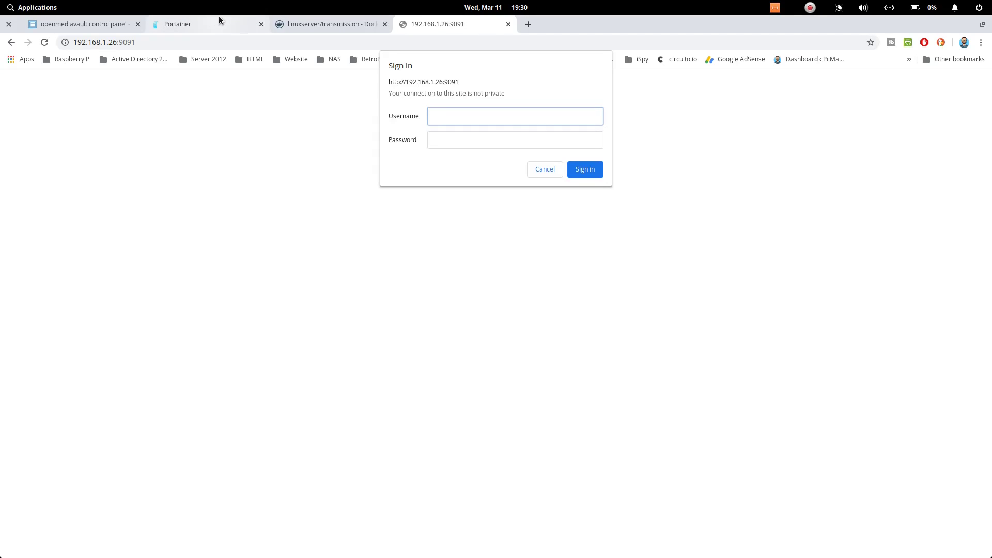
# Sign in to the Transmission web interface with the username pcmac and the account password
pyautogui.press('Tab')
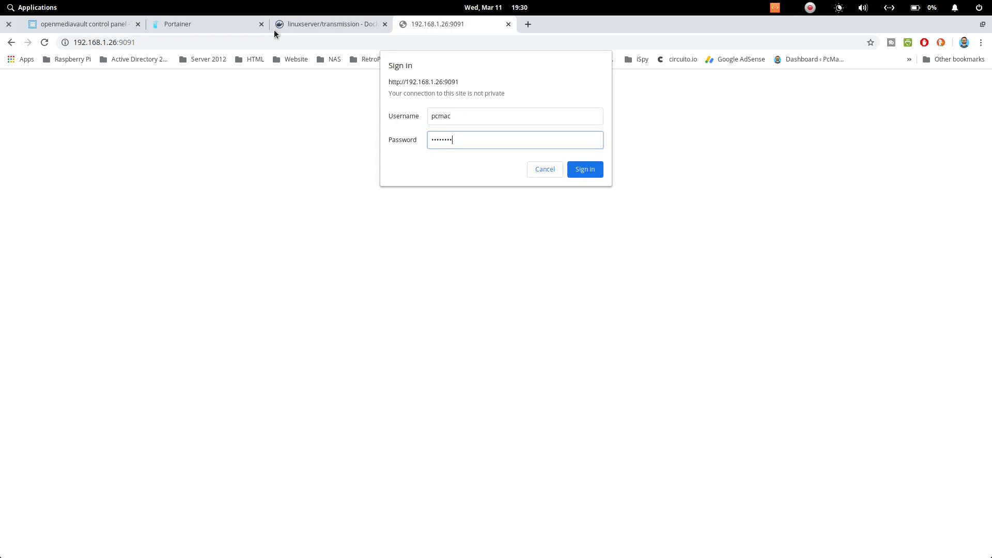
pyautogui.click(586, 171)
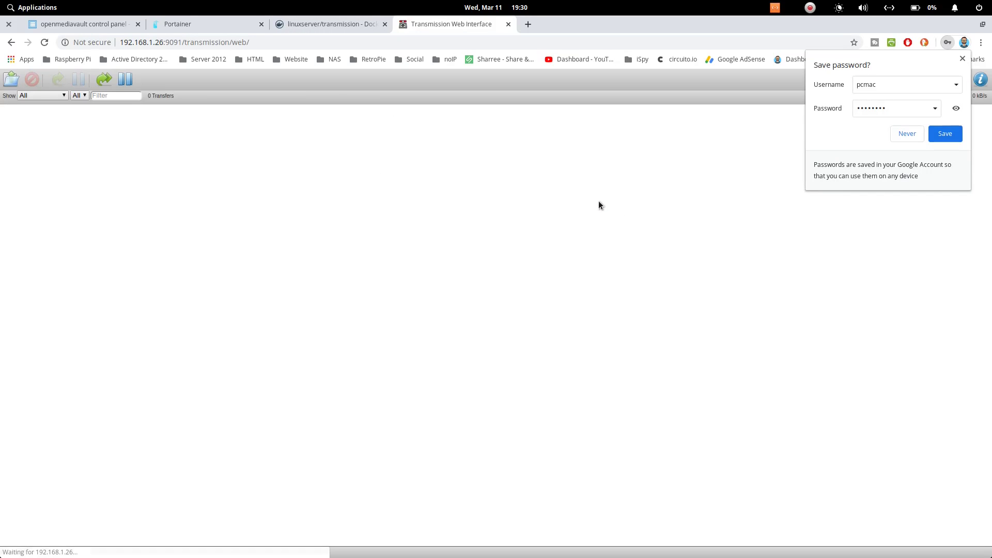
# Save the Transmission login in the browser and open raspberrypi.org in a new tab
pyautogui.click(950, 131)
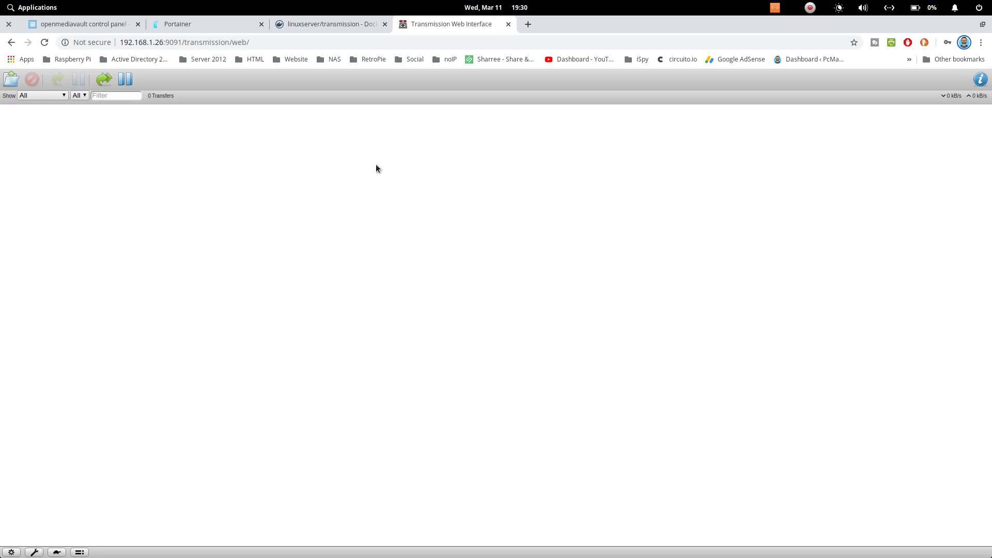
pyautogui.click(533, 24)
pyautogui.write('ra')
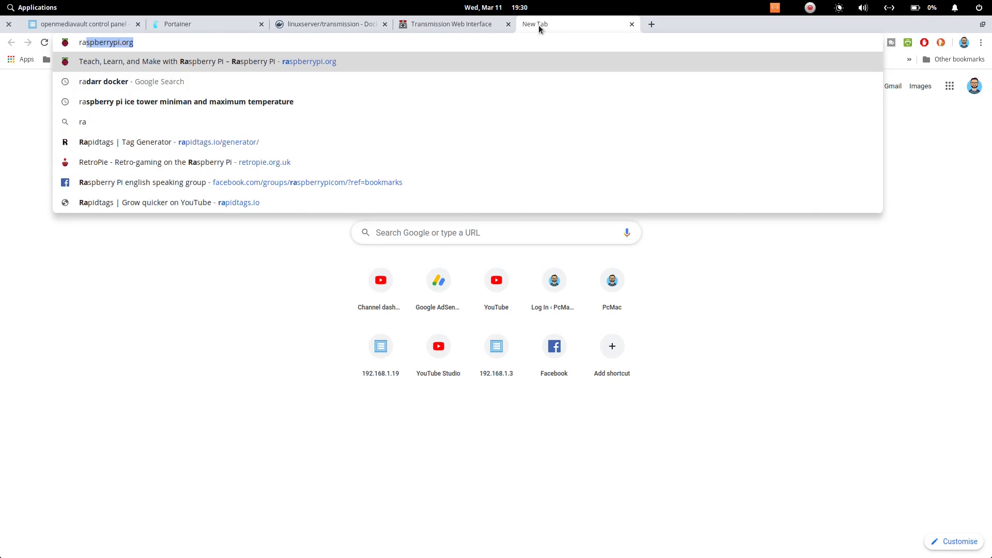
pyautogui.write('s')
pyautogui.press('Return')
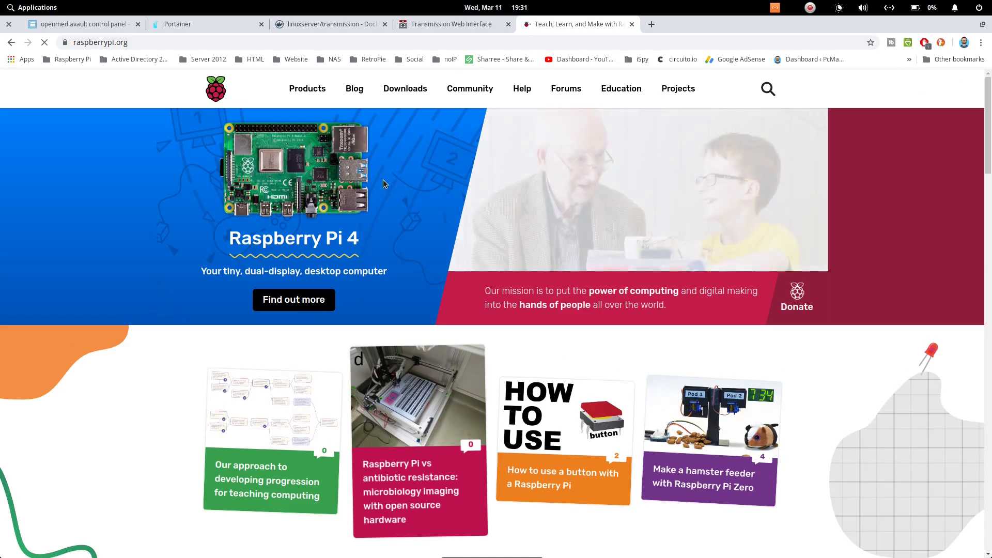
# Download the torrent file for Raspbian Buster with desktop and recommended software from the Raspberry Pi downloads
pyautogui.click(406, 92)
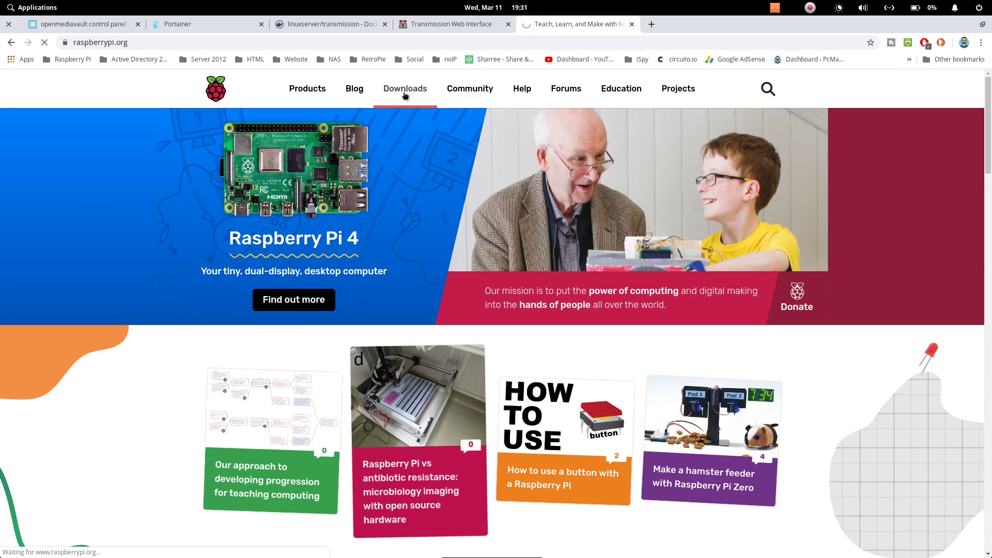
pyautogui.scroll(-2, 464, 374)
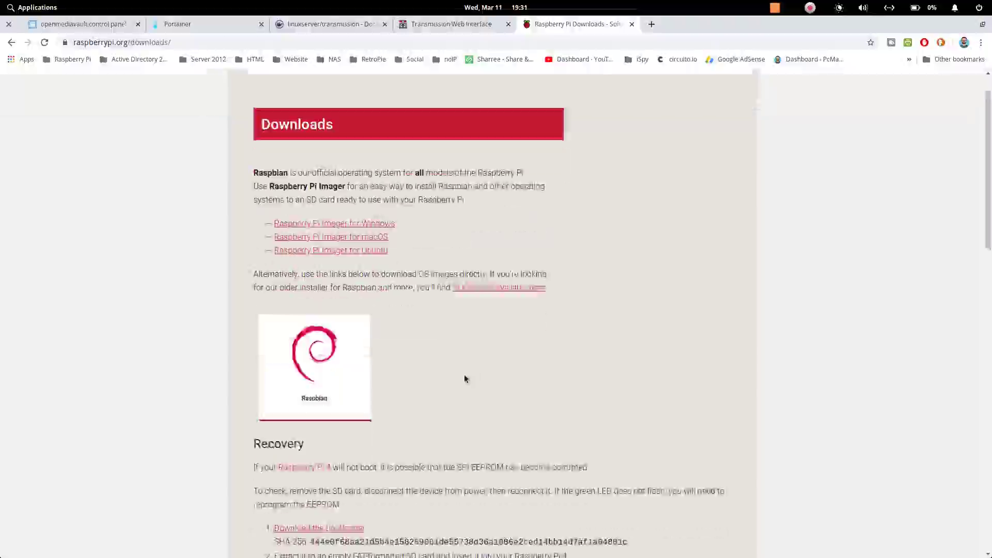
pyautogui.scroll(-9, 464, 374)
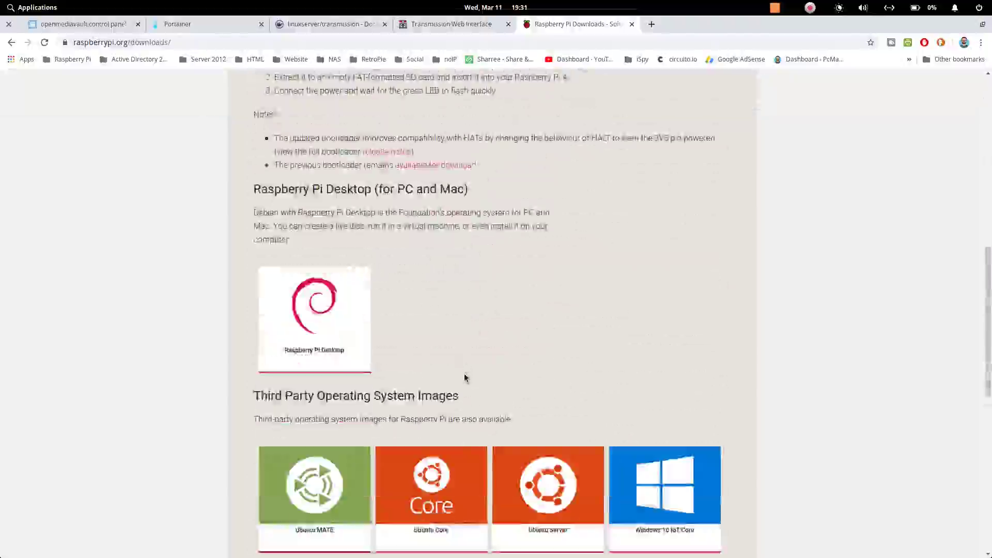
pyautogui.scroll(5, 464, 378)
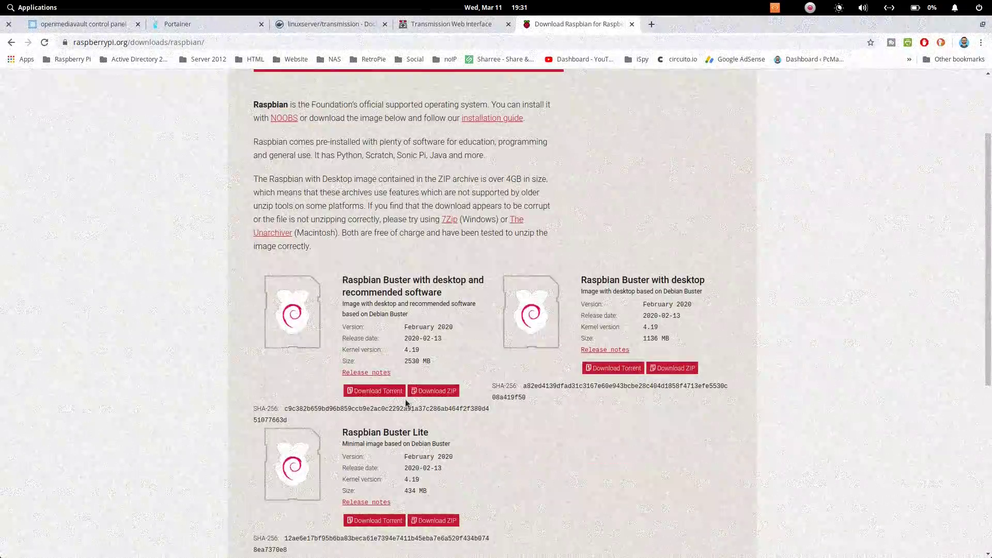
pyautogui.click(391, 393)
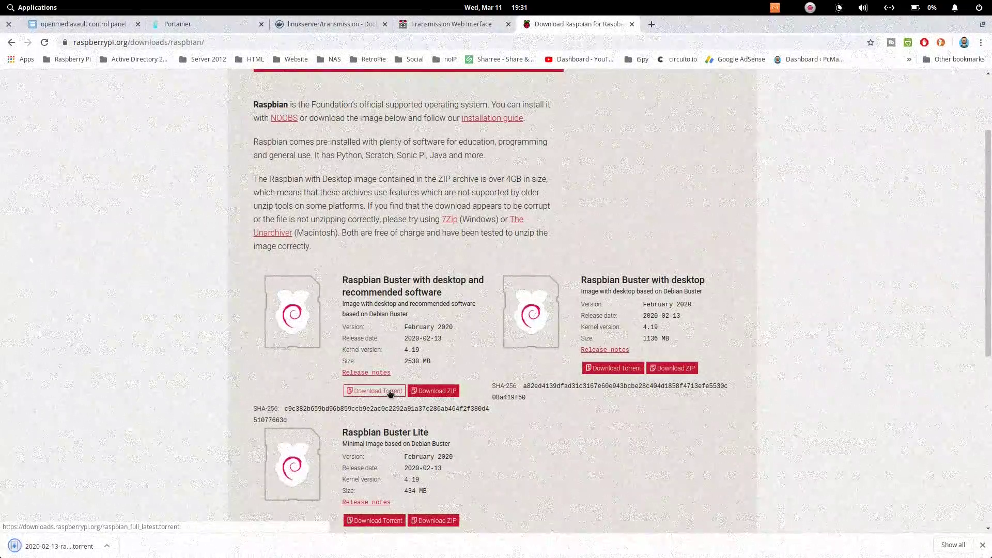
# Upload 2020-02-13-raspbian-buster-full.zip.torrent to Transmission with destination folder /downloads/complete and Start when added enabled
pyautogui.click(451, 24)
pyautogui.click(10, 79)
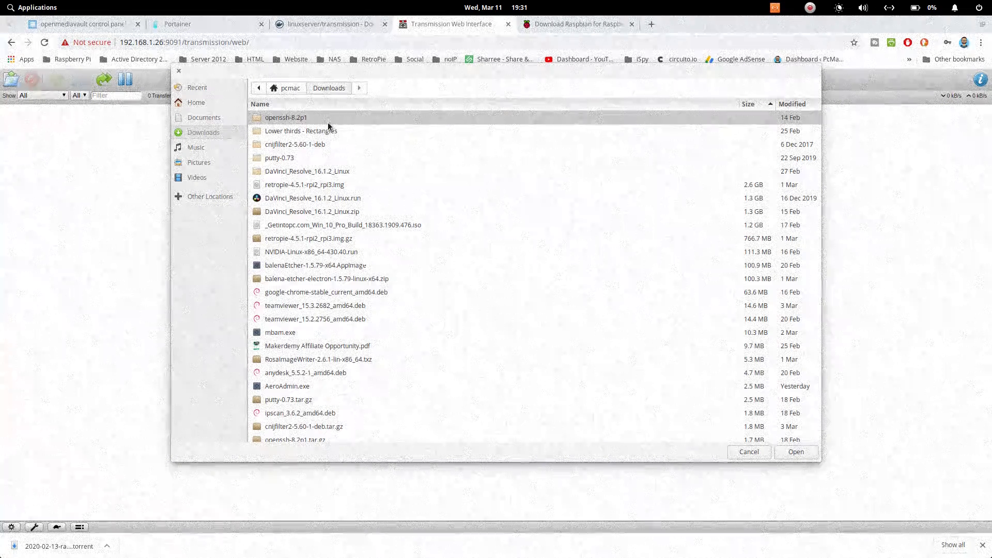
pyautogui.write('20')
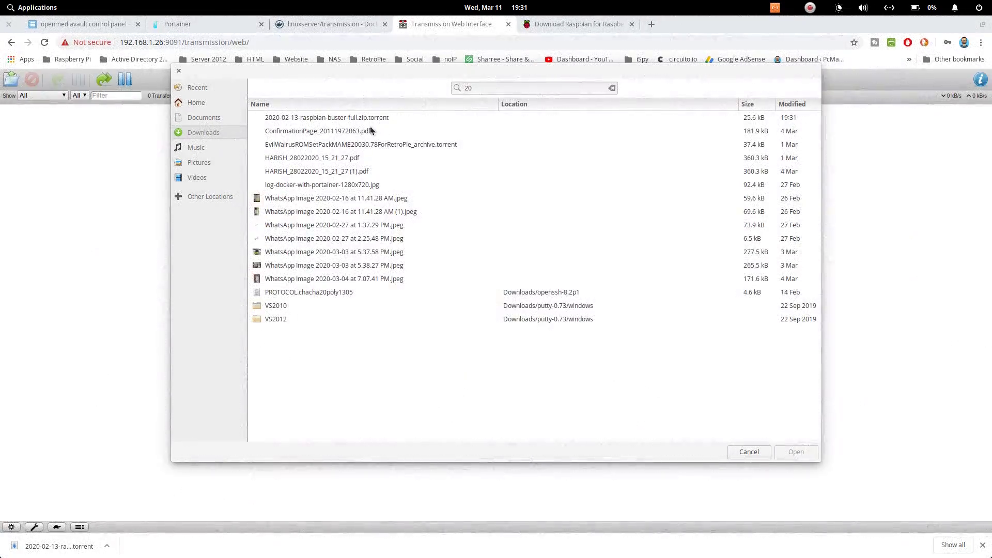
pyautogui.click(322, 119)
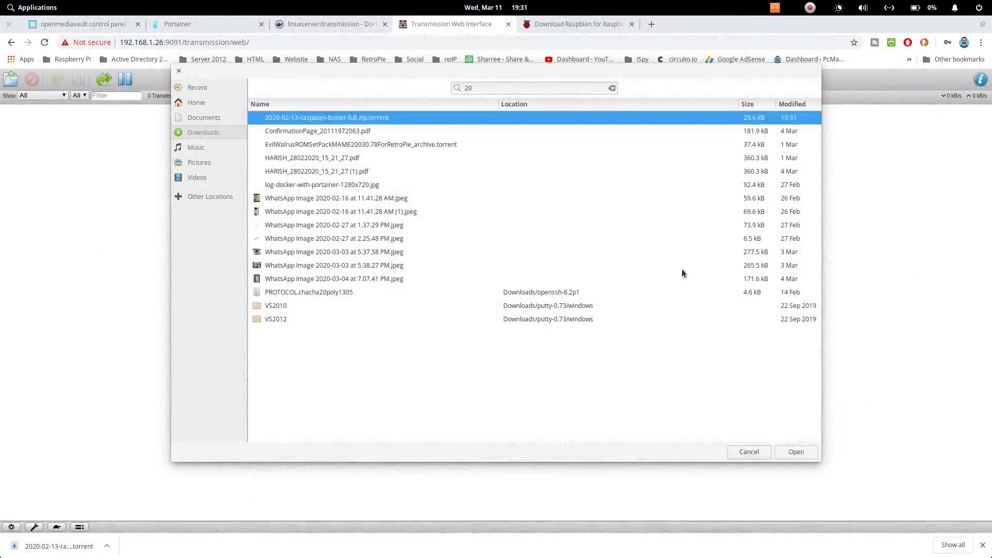
pyautogui.click(795, 451)
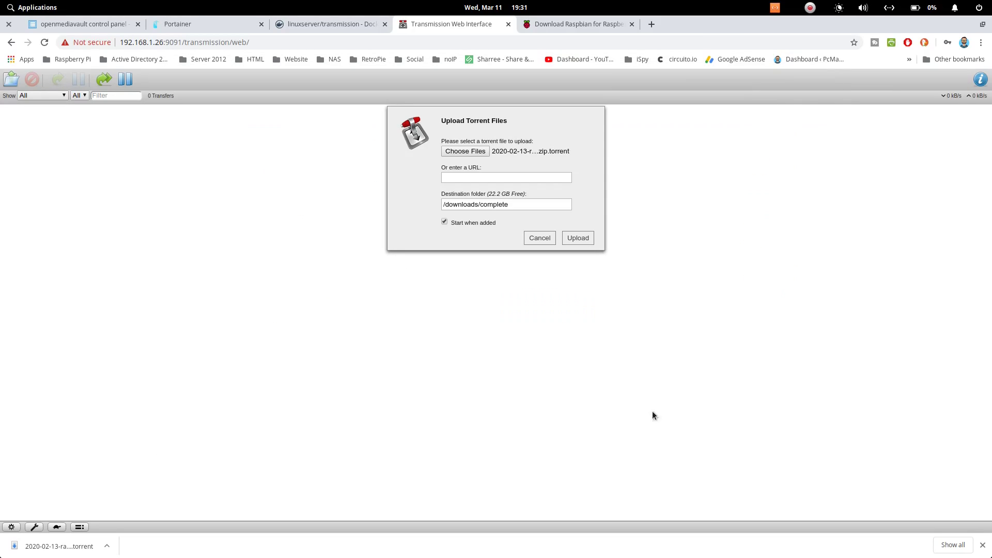
pyautogui.click(575, 239)
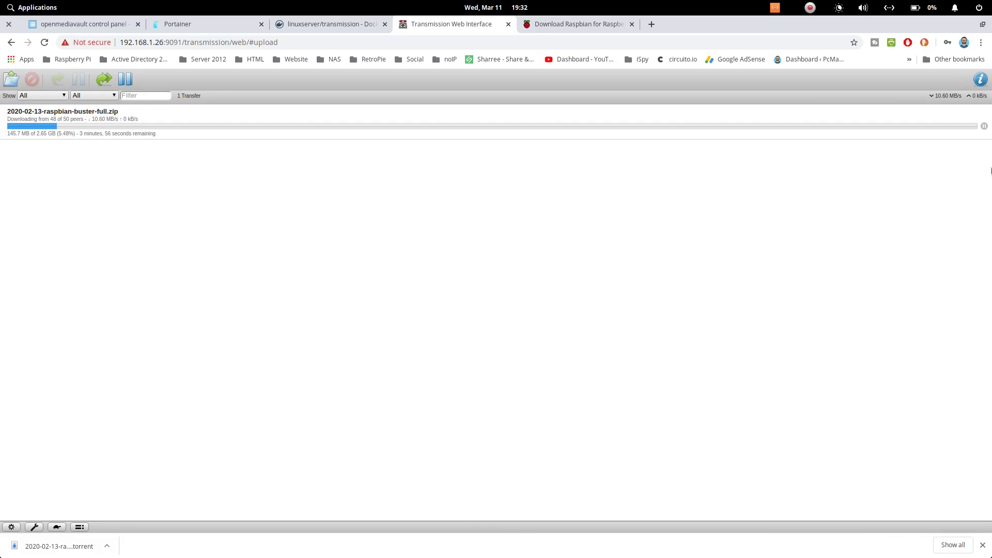
# Pause the Raspbian transfer, then remove it from the list and trash its data
pyautogui.click(984, 127)
pyautogui.rightClick(175, 131)
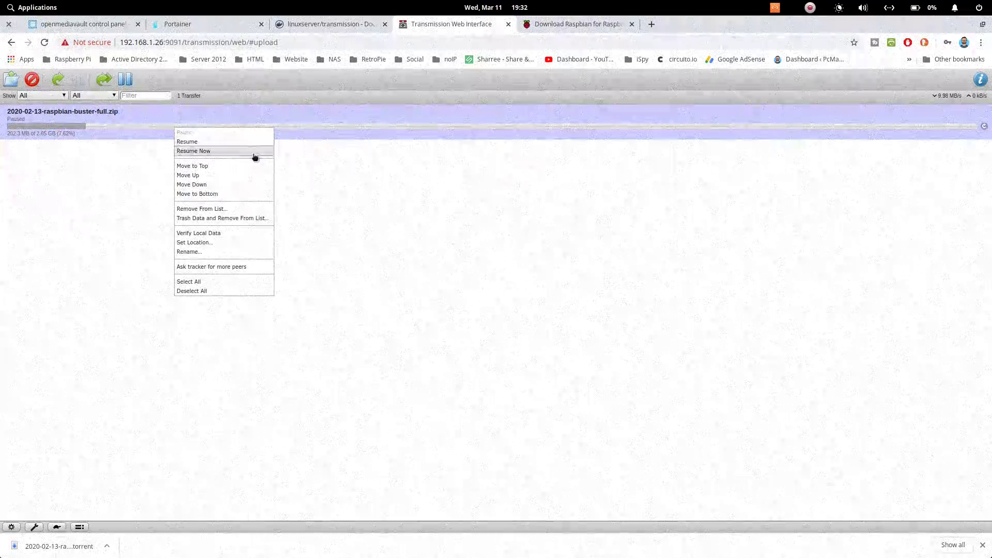
pyautogui.click(222, 219)
pyautogui.click(562, 189)
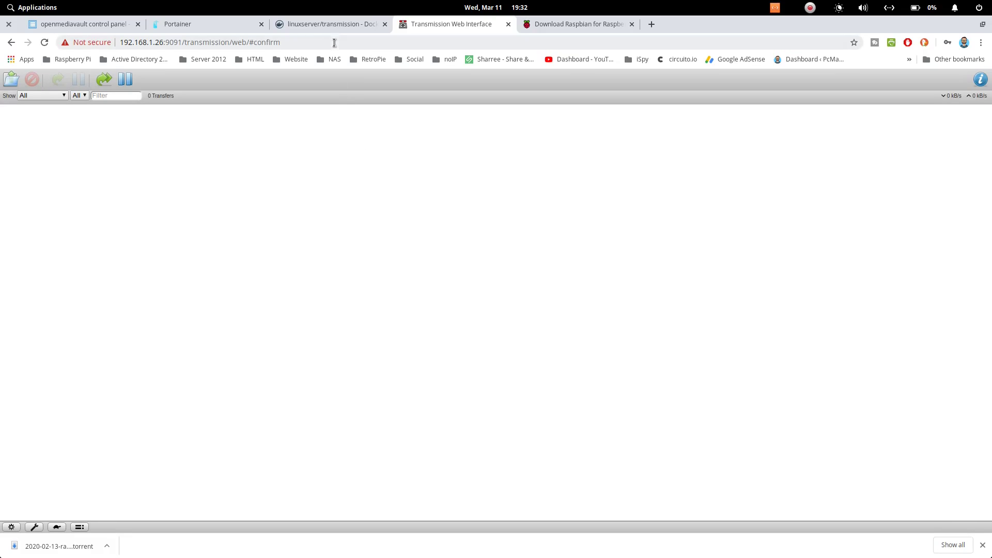
# Close the Raspbian download, Transmission and Docker Hub tabs to return to the Portainer container list
pyautogui.click(578, 23)
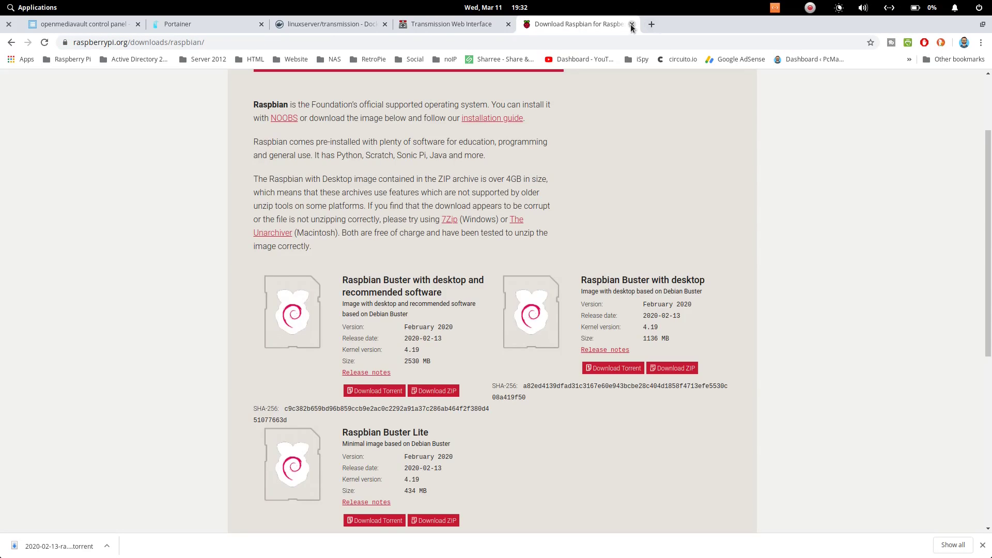
pyautogui.click(632, 24)
pyautogui.click(509, 25)
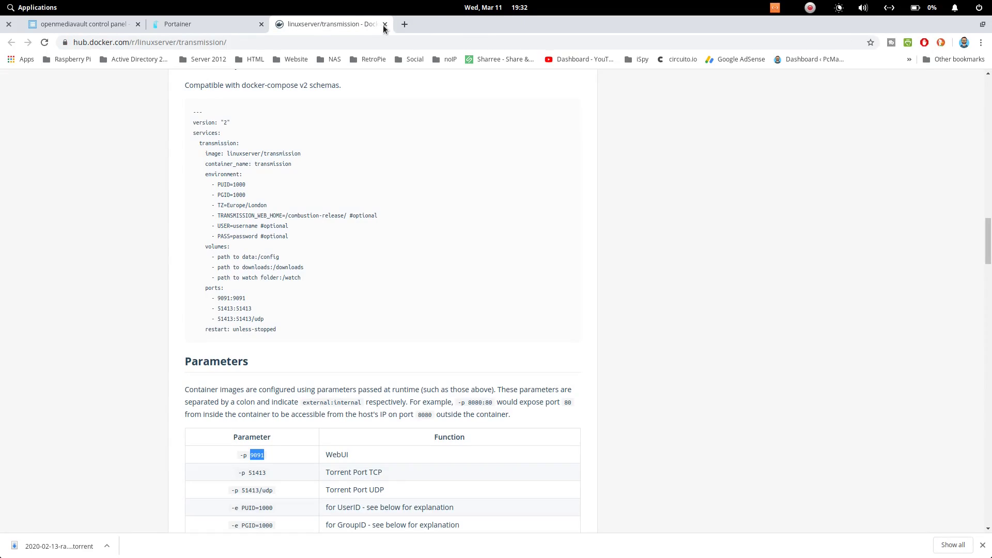
pyautogui.click(385, 24)
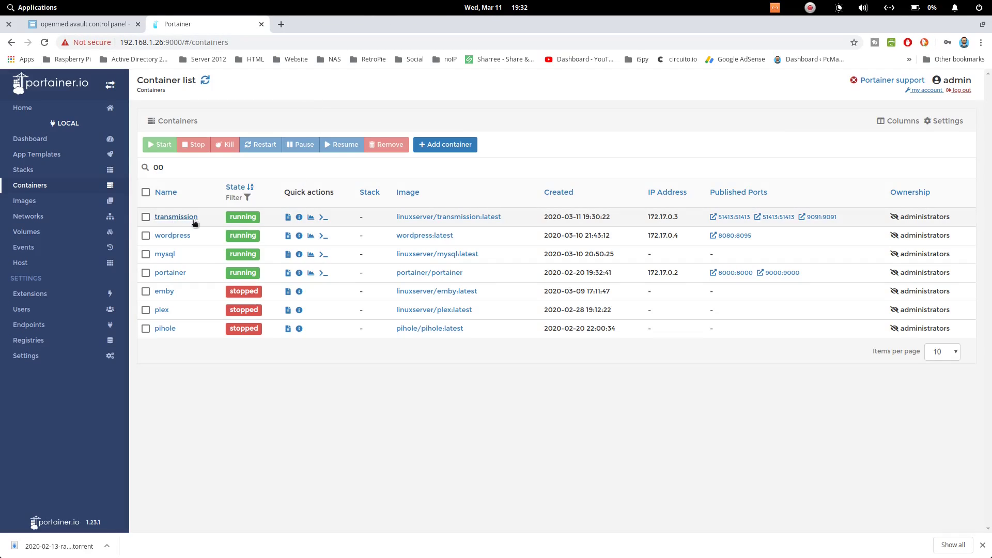